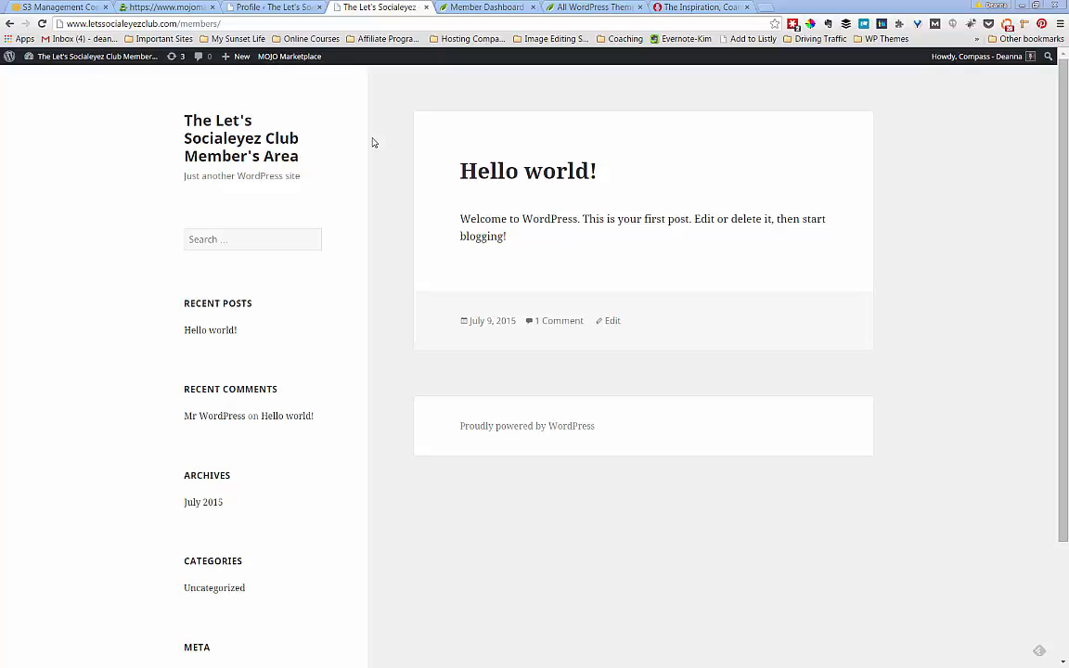
# Step: Look over the Platform University members page as an example of a membership site layout
pyautogui.click(695, 7)
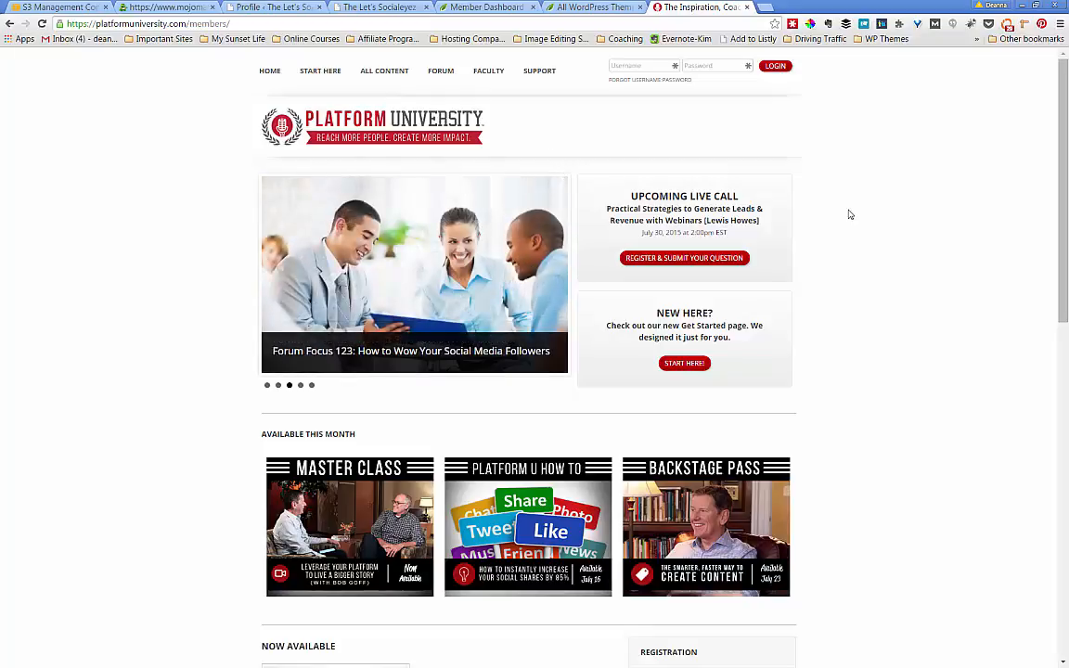
pyautogui.scroll(-7, 848, 214)
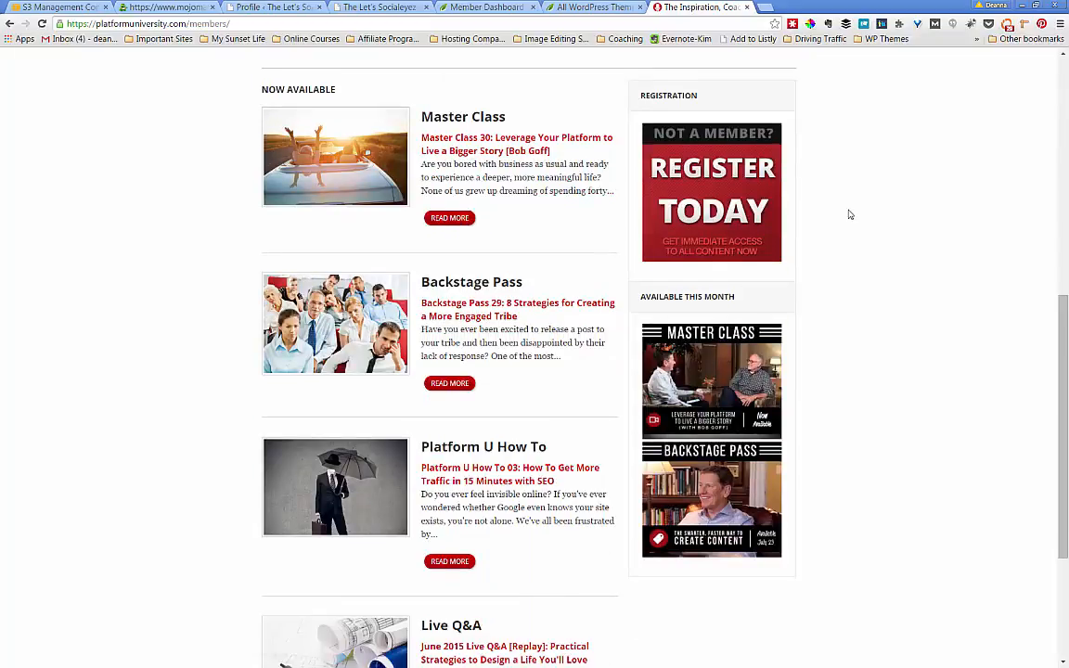
pyautogui.scroll(8, 849, 214)
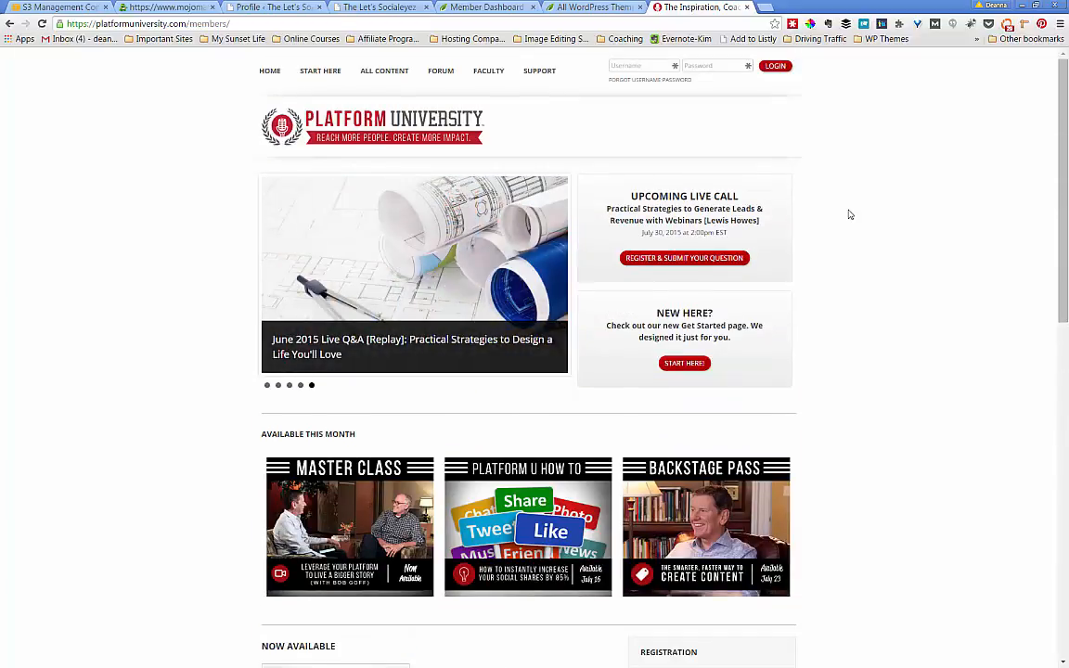
# Step: Switch to the Thrive Themes page and review the numbered feature sections on its WordPress themes
pyautogui.click(585, 7)
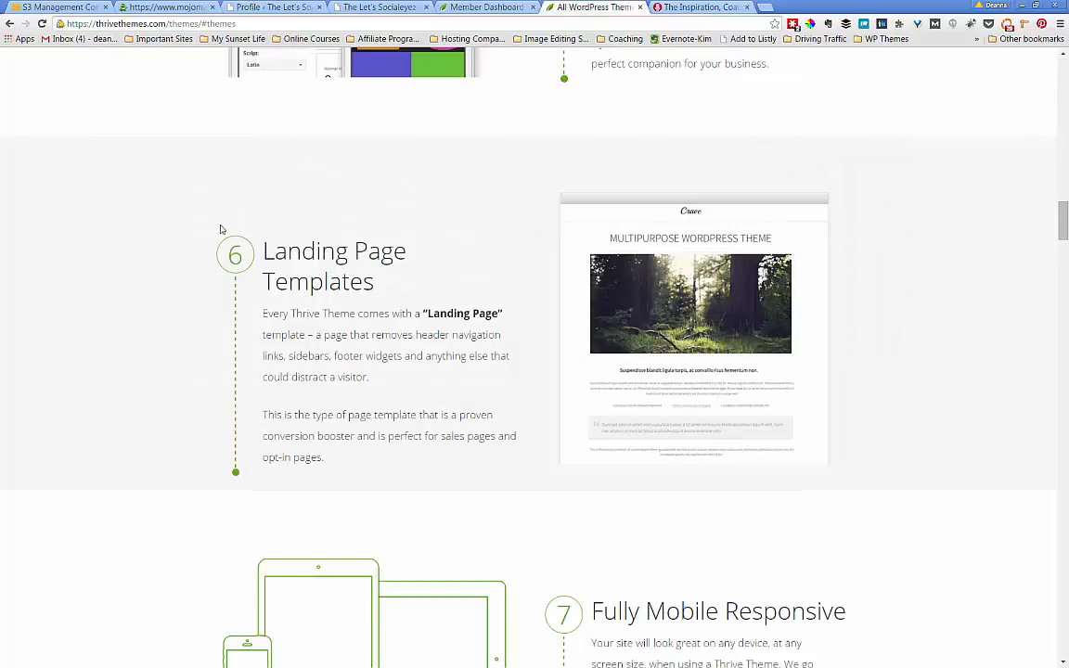
pyautogui.scroll(-4, 161, 247)
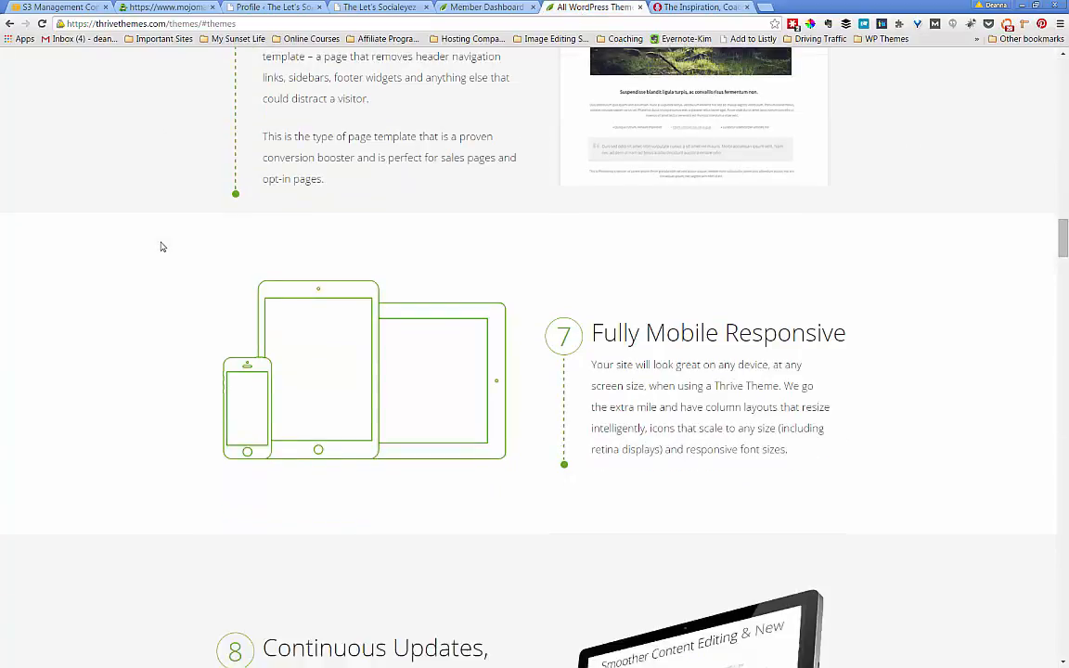
pyautogui.scroll(-5, 162, 246)
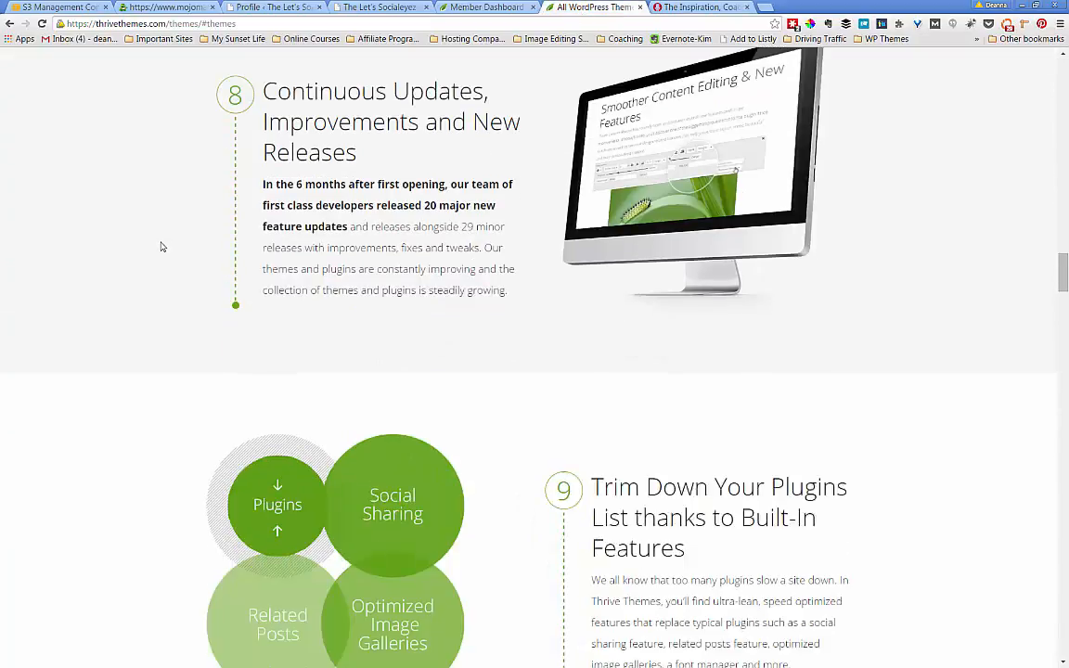
pyautogui.scroll(3, 171, 252)
pyautogui.scroll(20, 179, 258)
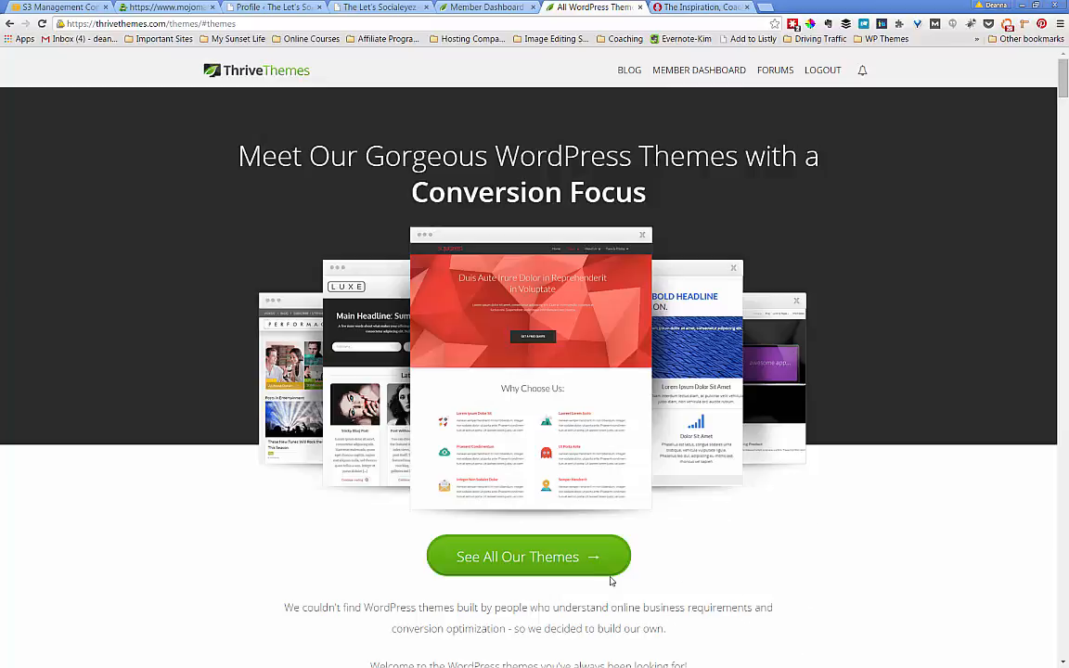
# Step: Show all Thrive themes and look over the page around the start of the theme collection
pyautogui.click(568, 559)
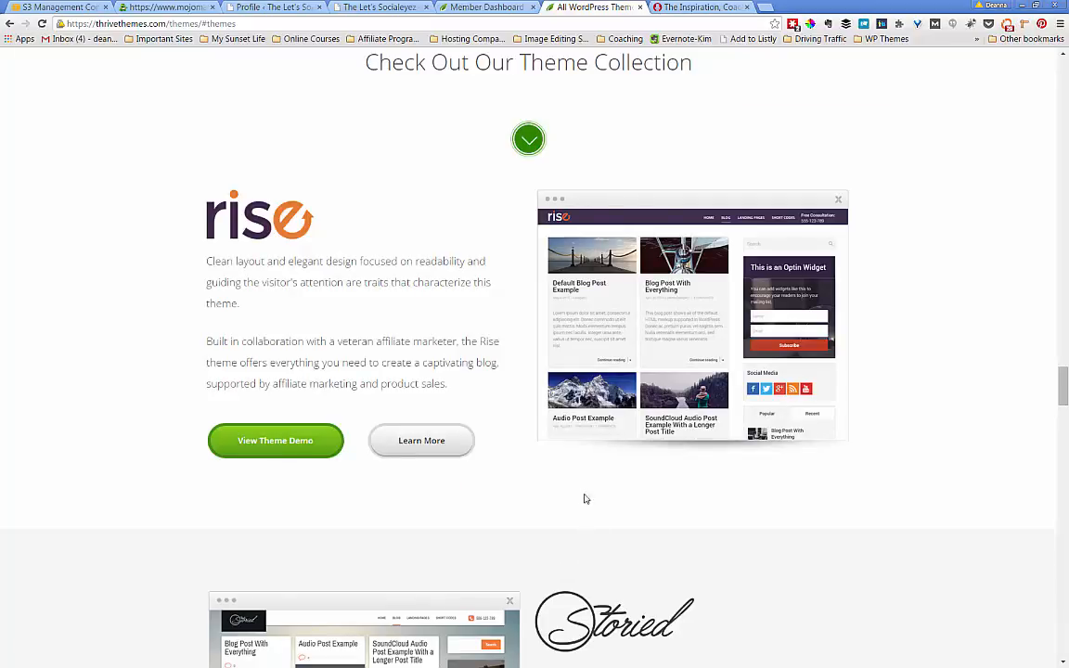
pyautogui.scroll(10, 262, 167)
pyautogui.scroll(20, 274, 184)
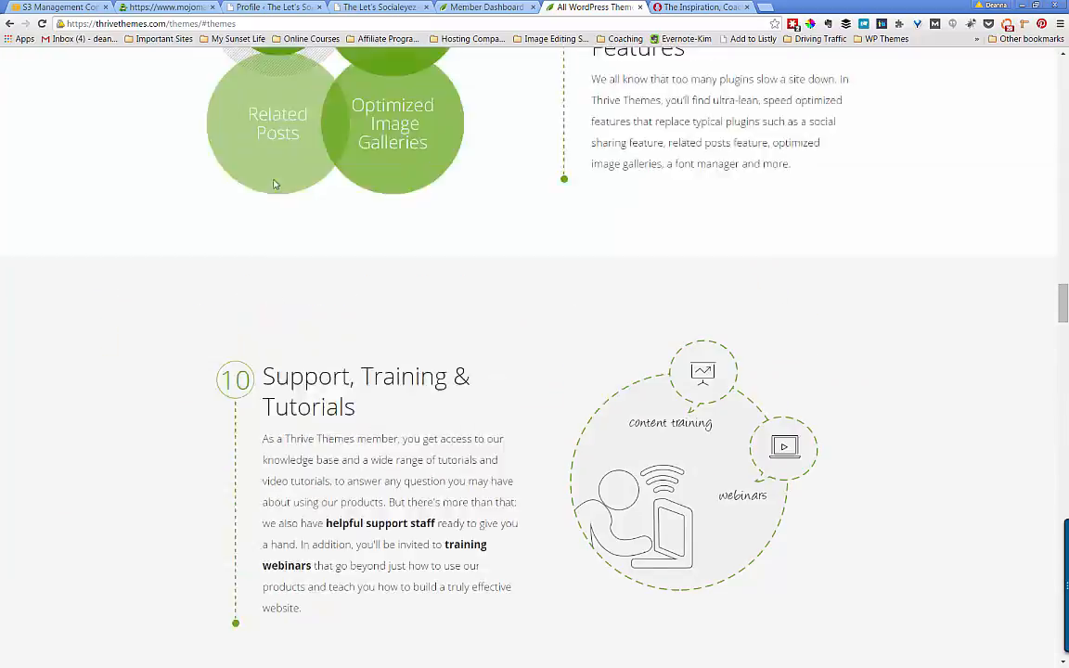
pyautogui.scroll(-7, 274, 184)
pyautogui.scroll(-7, 273, 184)
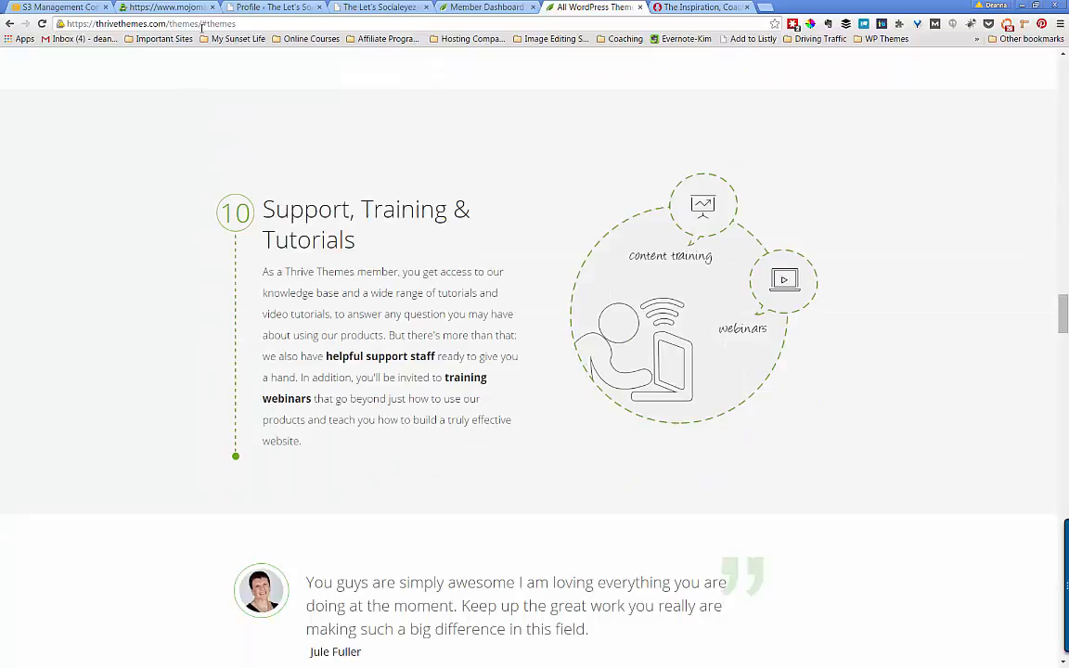
pyautogui.scroll(-4, 418, 143)
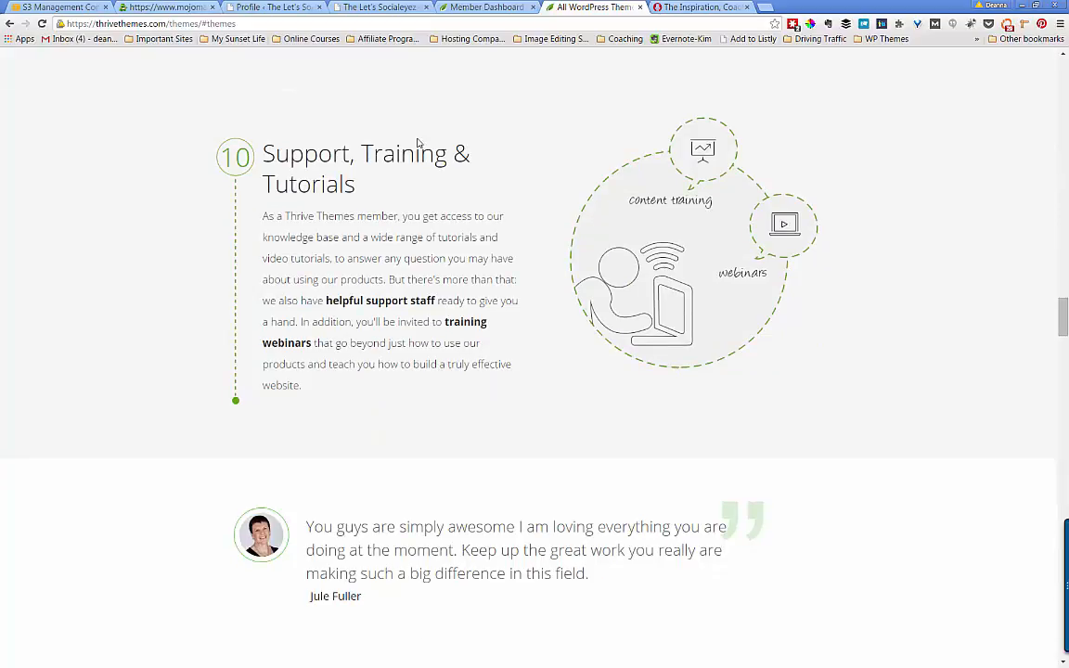
pyautogui.scroll(-9, 418, 143)
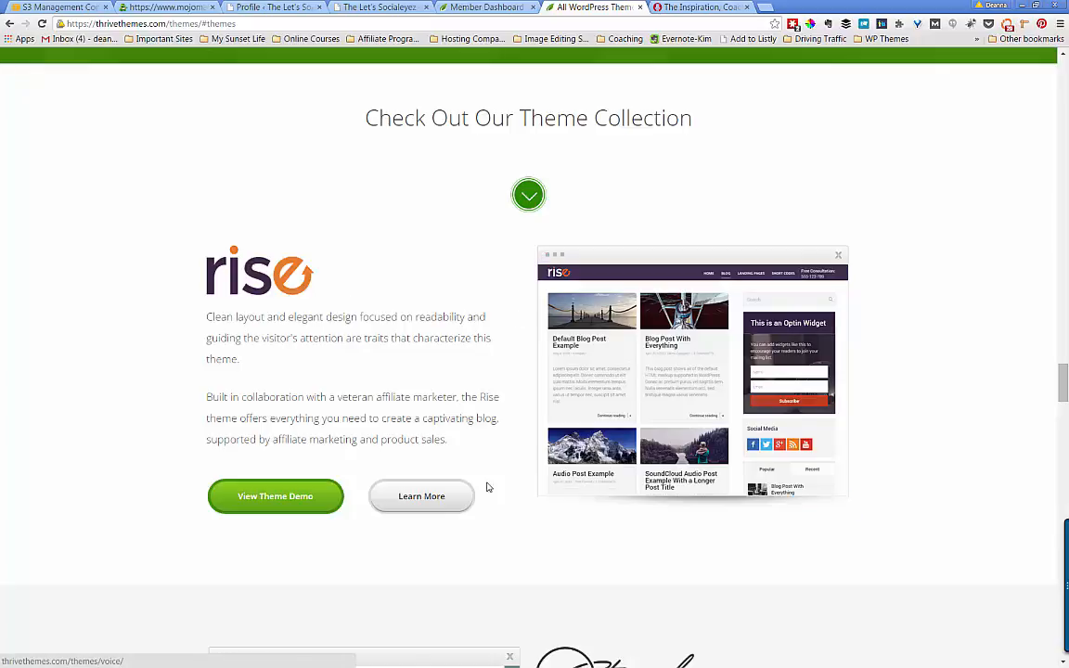
# Step: View the Rise theme demo, look through its homepage sections, and close the demo
pyautogui.click(297, 499)
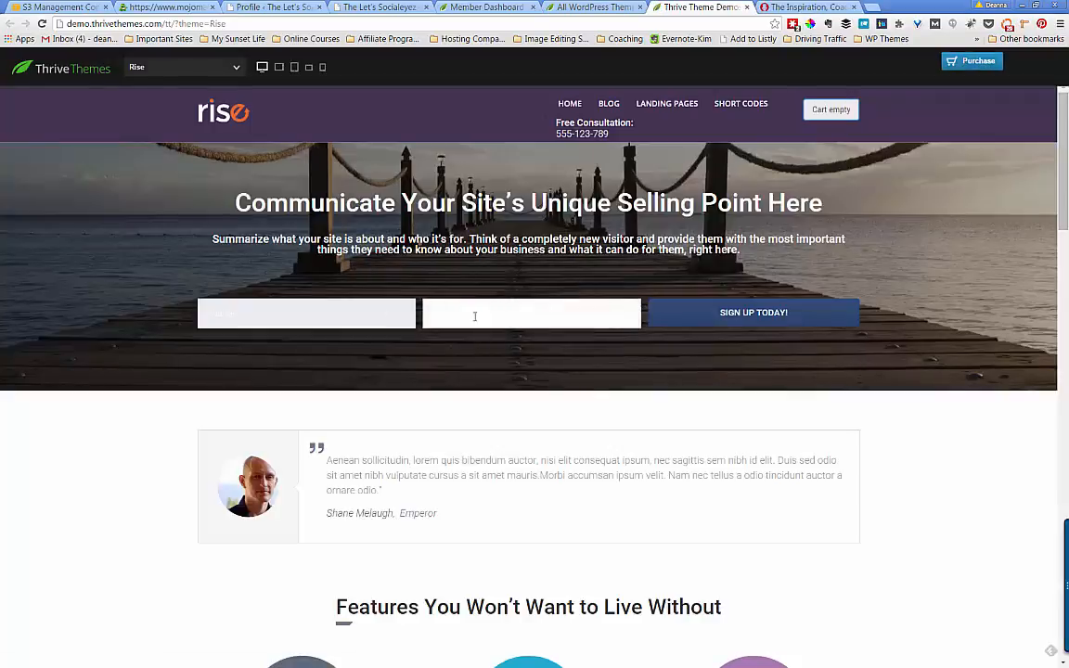
pyautogui.scroll(-6, 529, 425)
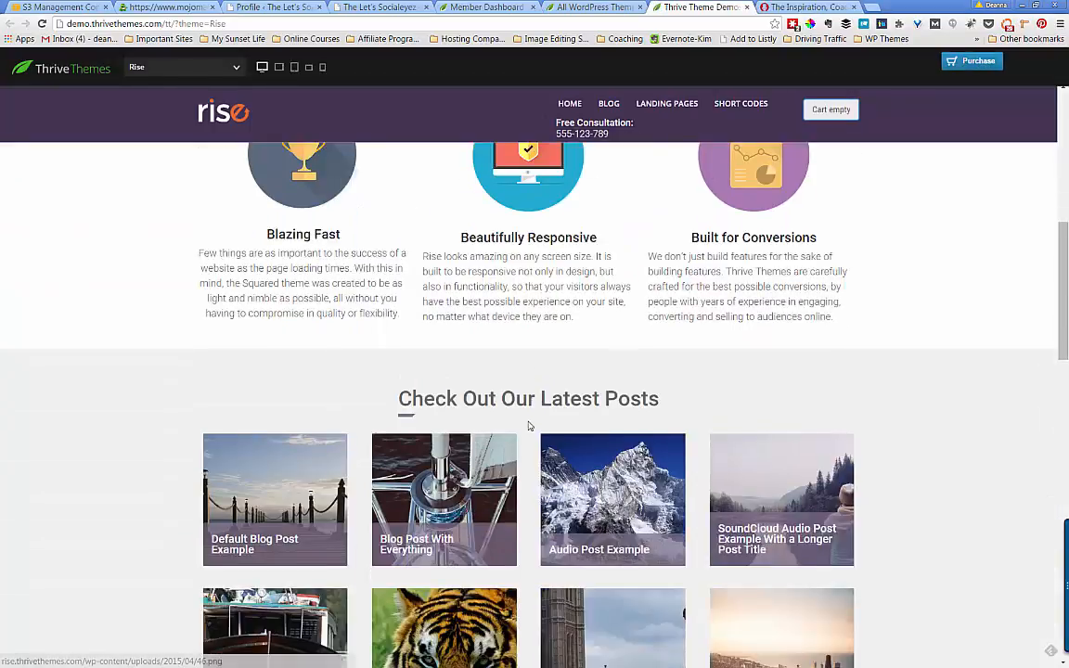
pyautogui.scroll(-1, 530, 425)
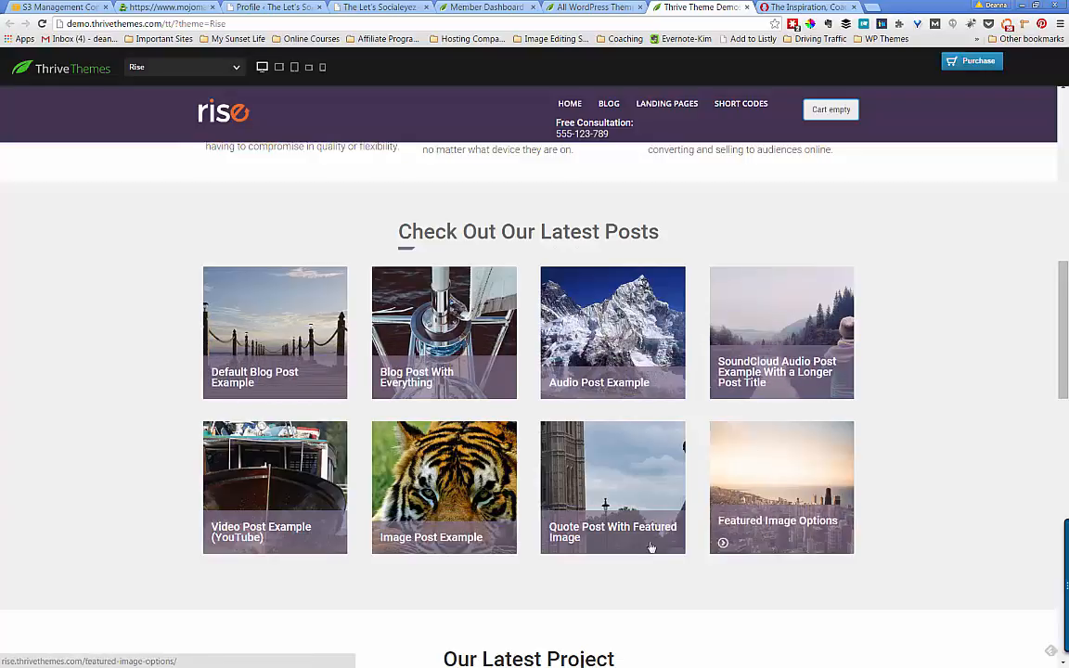
pyautogui.scroll(-5, 427, 547)
pyautogui.scroll(6, 426, 547)
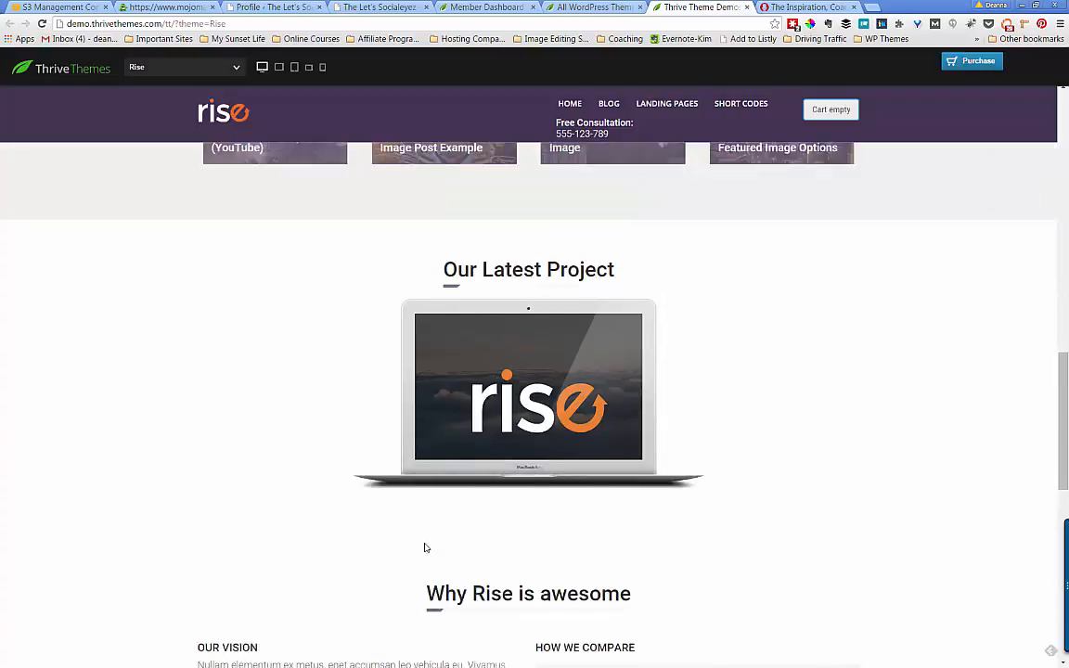
pyautogui.scroll(4, 267, 291)
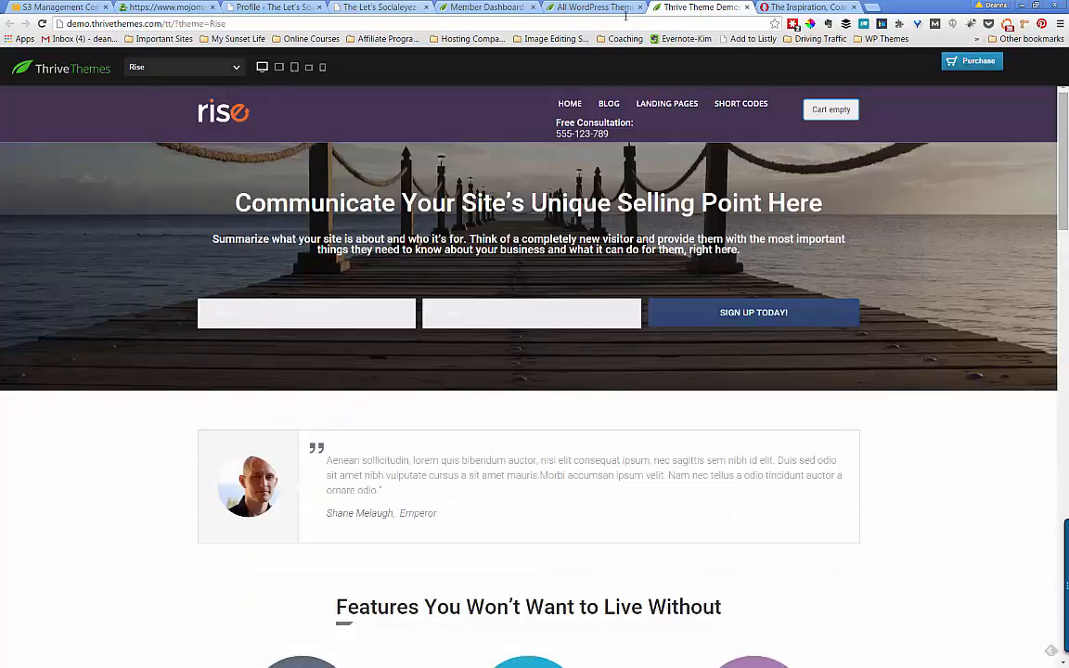
pyautogui.click(747, 7)
# Step: Browse the rest of the theme collection from Rise through Pressive, Voice, Minus and Ignition to Luxe
pyautogui.scroll(-4, 360, 510)
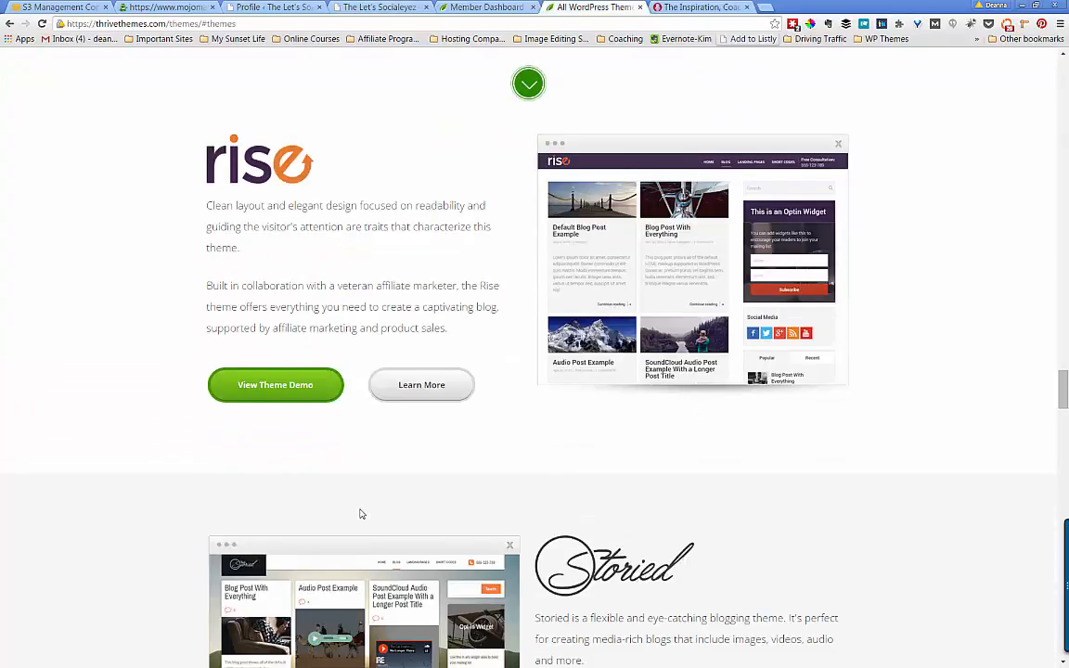
pyautogui.scroll(-8, 362, 513)
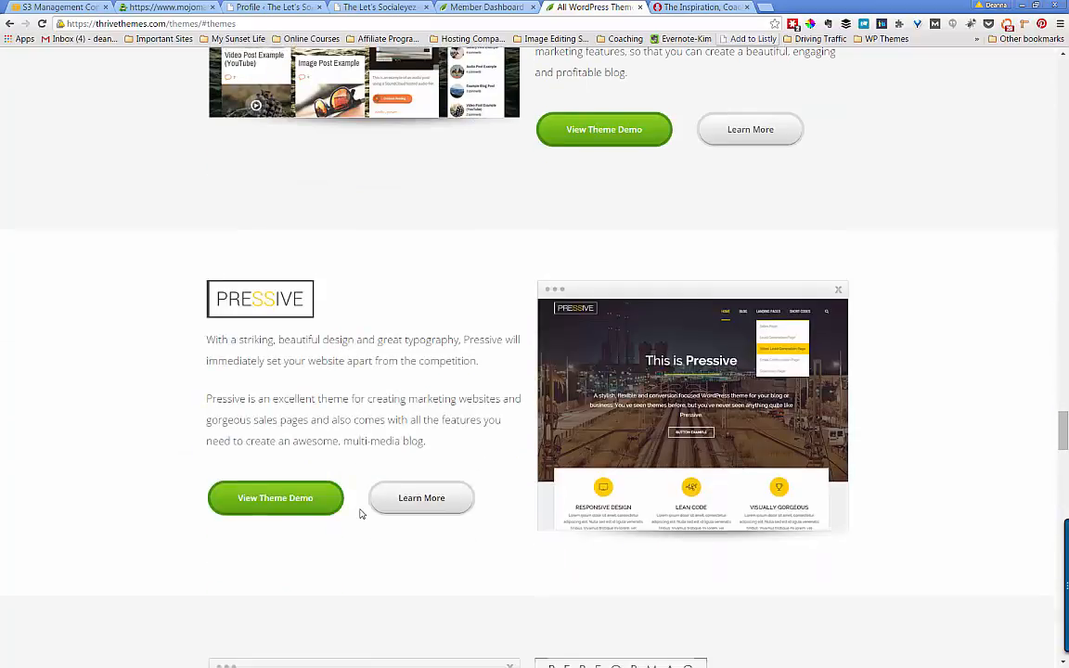
pyautogui.scroll(-4, 362, 515)
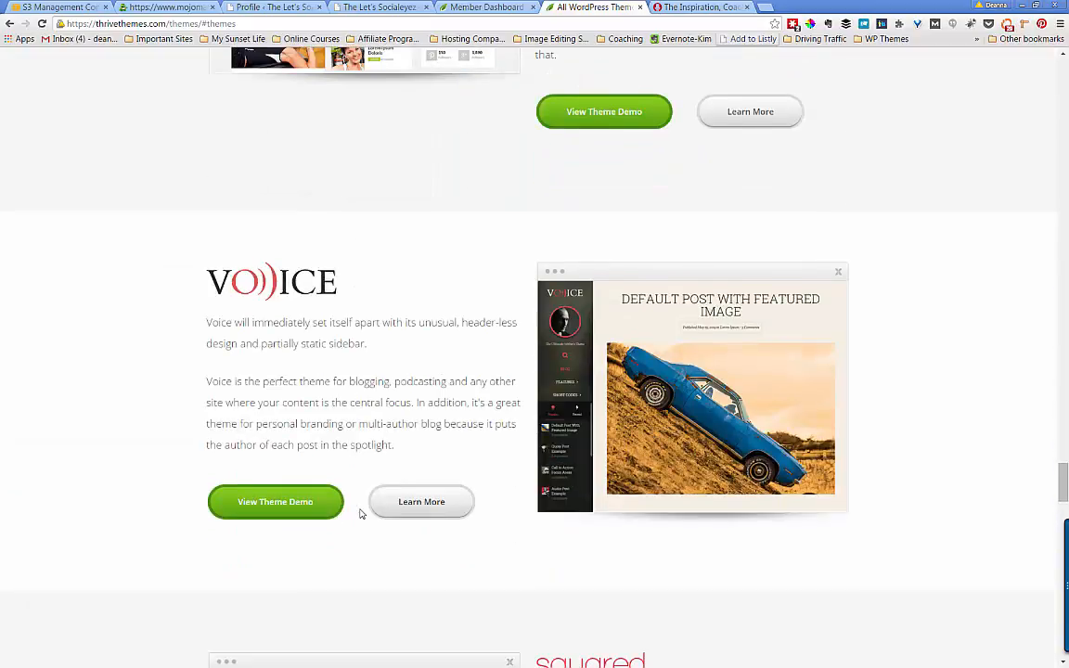
pyautogui.scroll(-1, 362, 514)
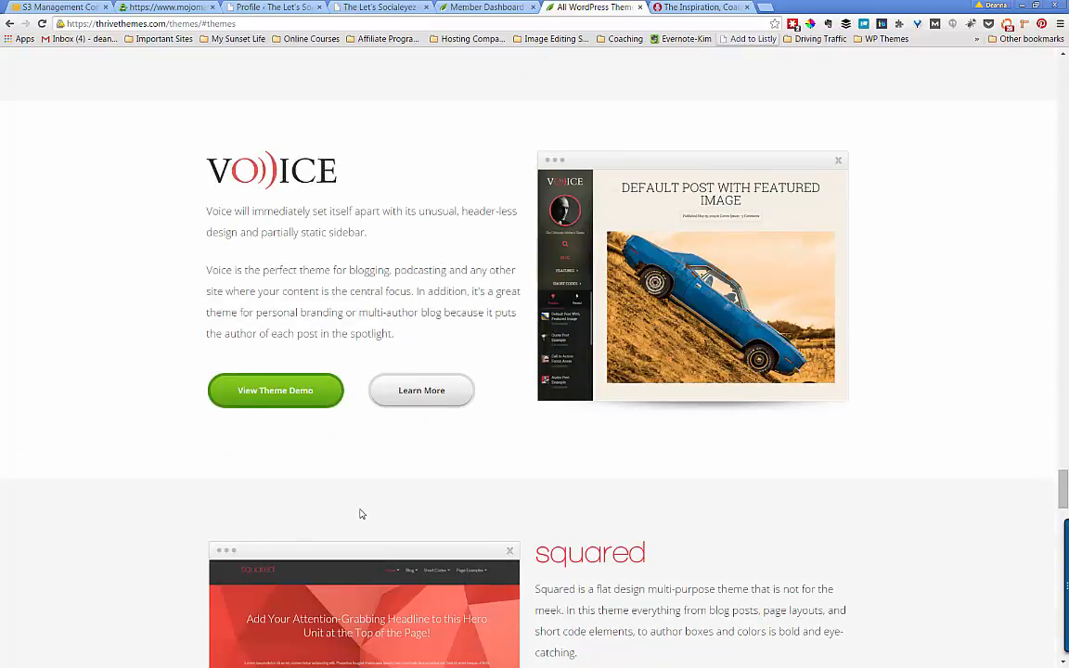
pyautogui.scroll(-5, 362, 514)
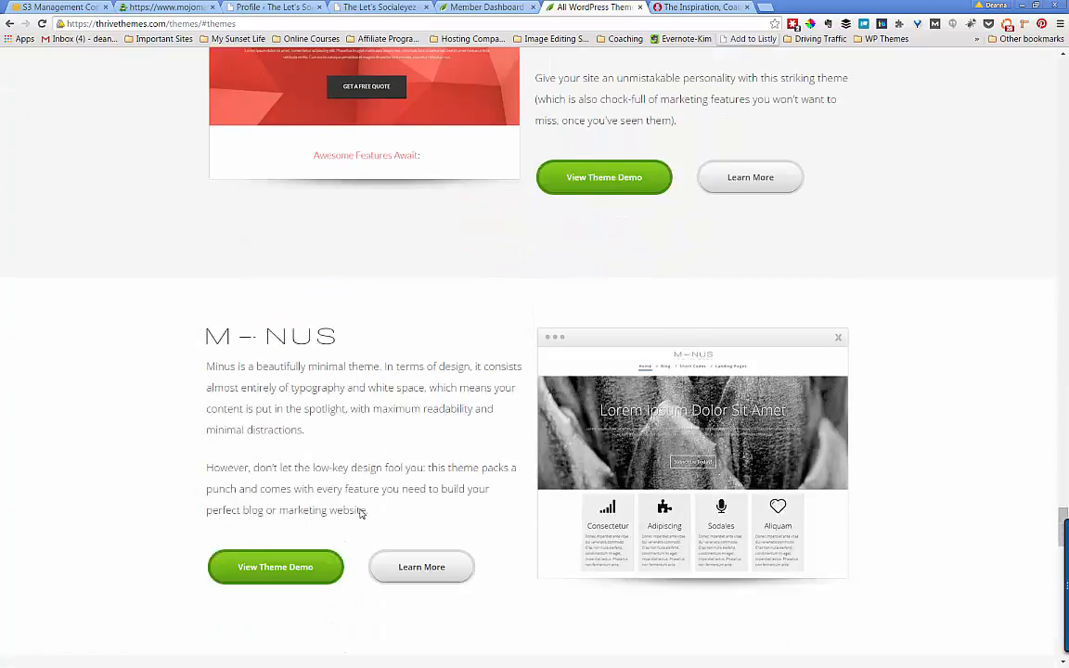
pyautogui.scroll(-4, 362, 514)
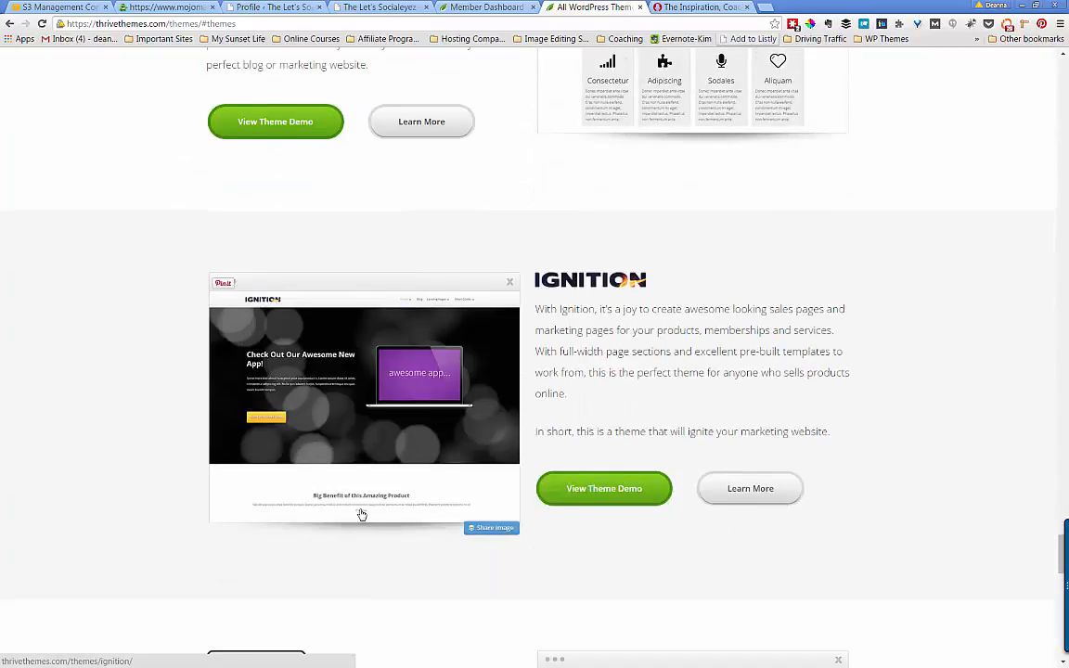
pyautogui.scroll(-3, 362, 514)
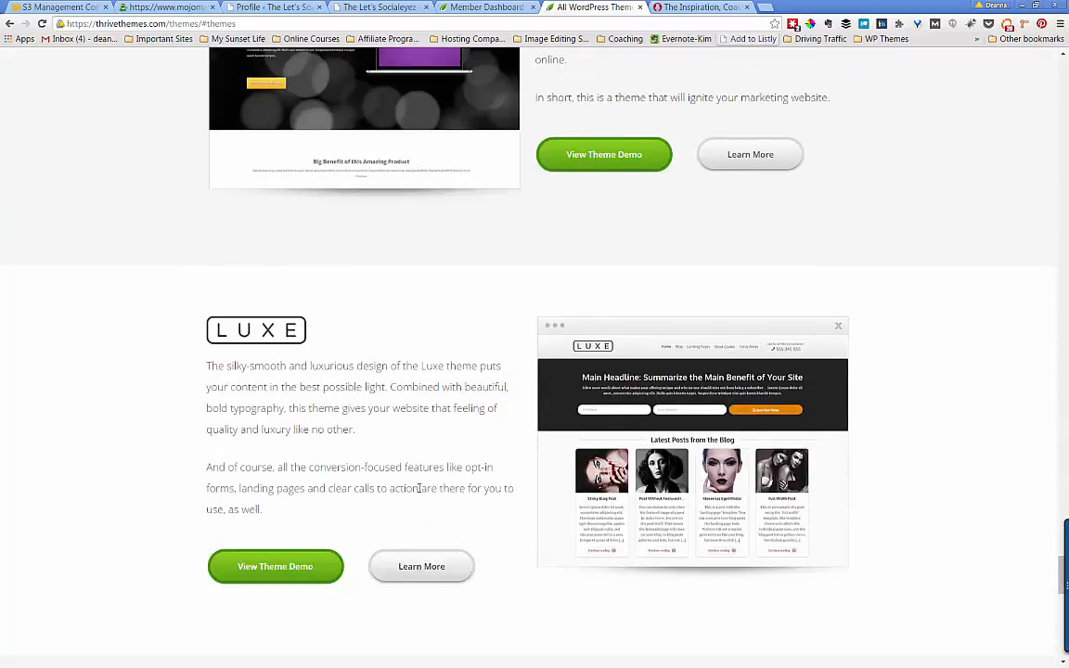
# Step: View the Luxe theme demo and examine its headline opt-in area, blog post grids and footer
pyautogui.click(316, 574)
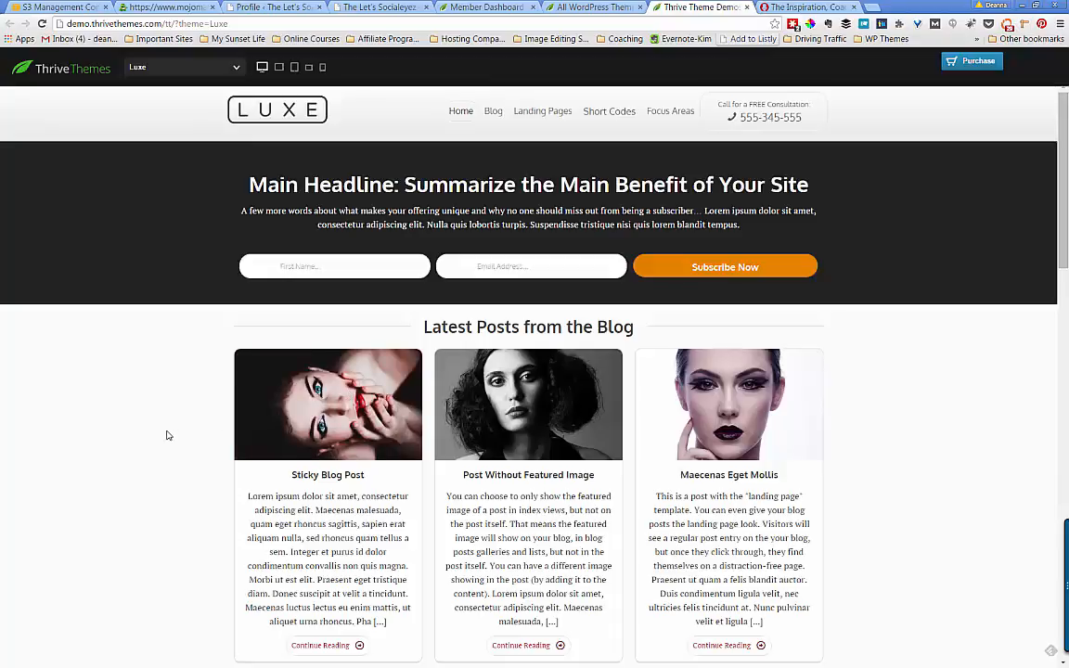
pyautogui.scroll(-5, 167, 434)
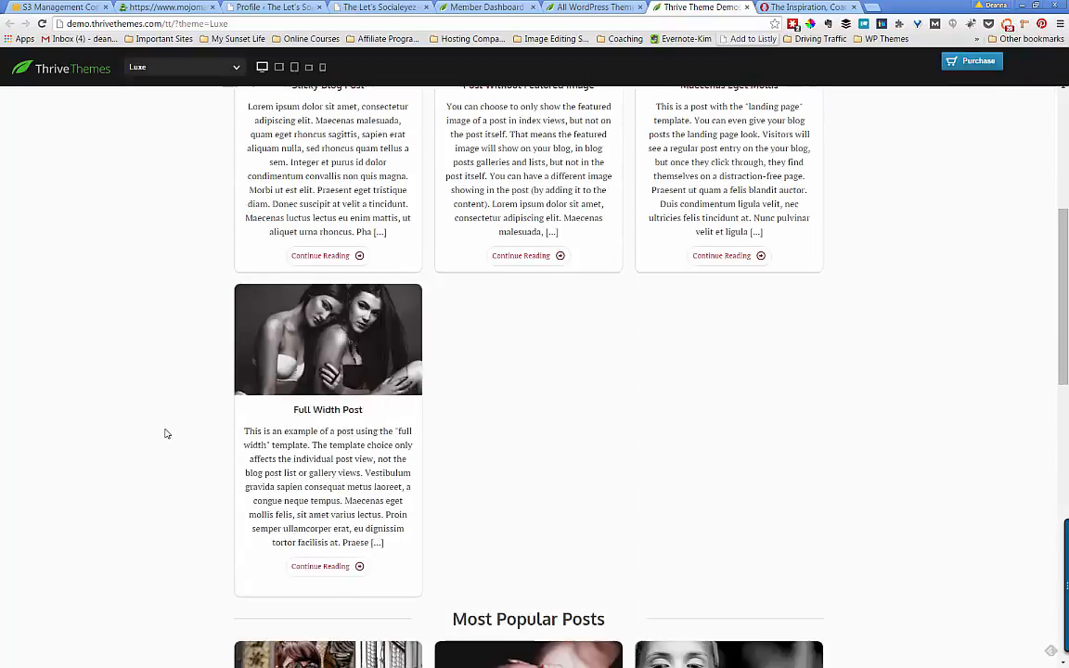
pyautogui.scroll(-3, 167, 434)
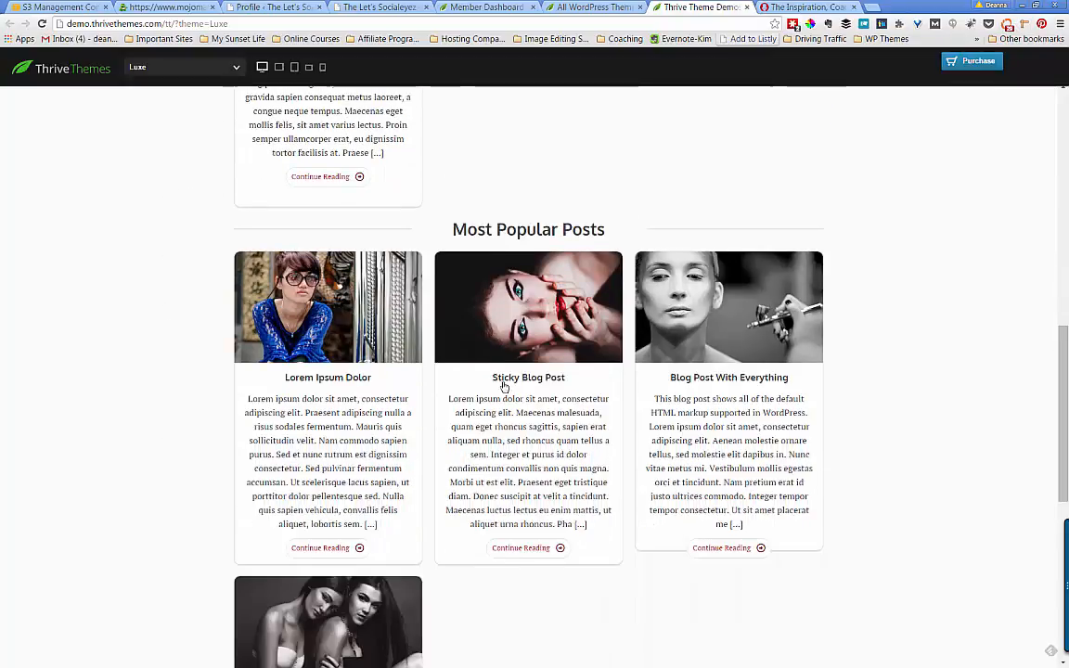
pyautogui.scroll(-4, 559, 537)
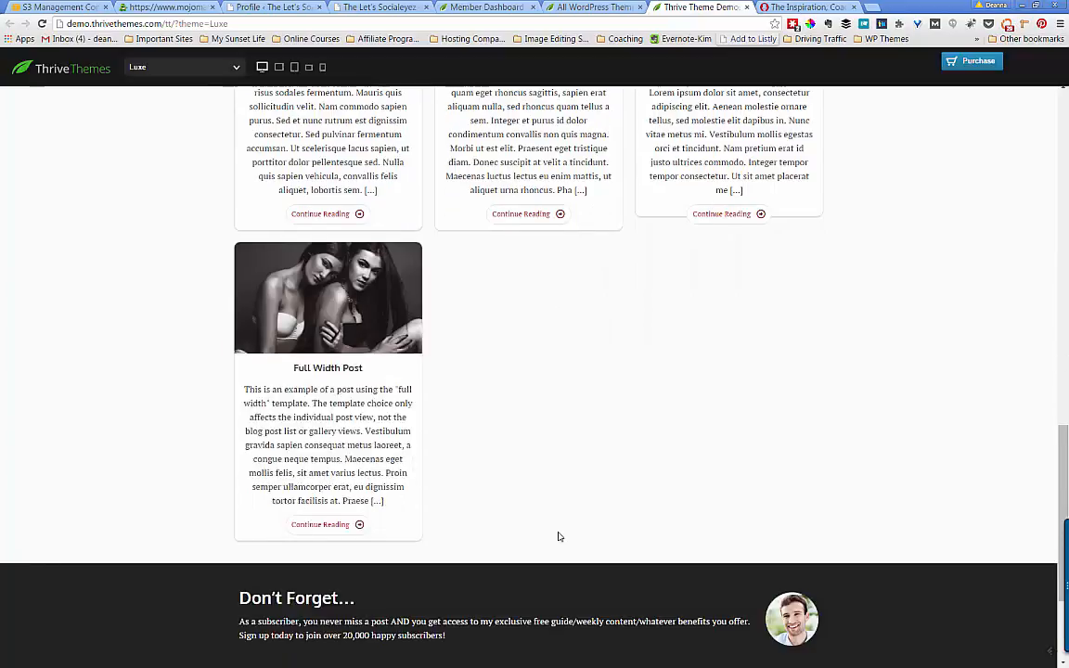
pyautogui.scroll(4, 643, 466)
pyautogui.scroll(10, 643, 466)
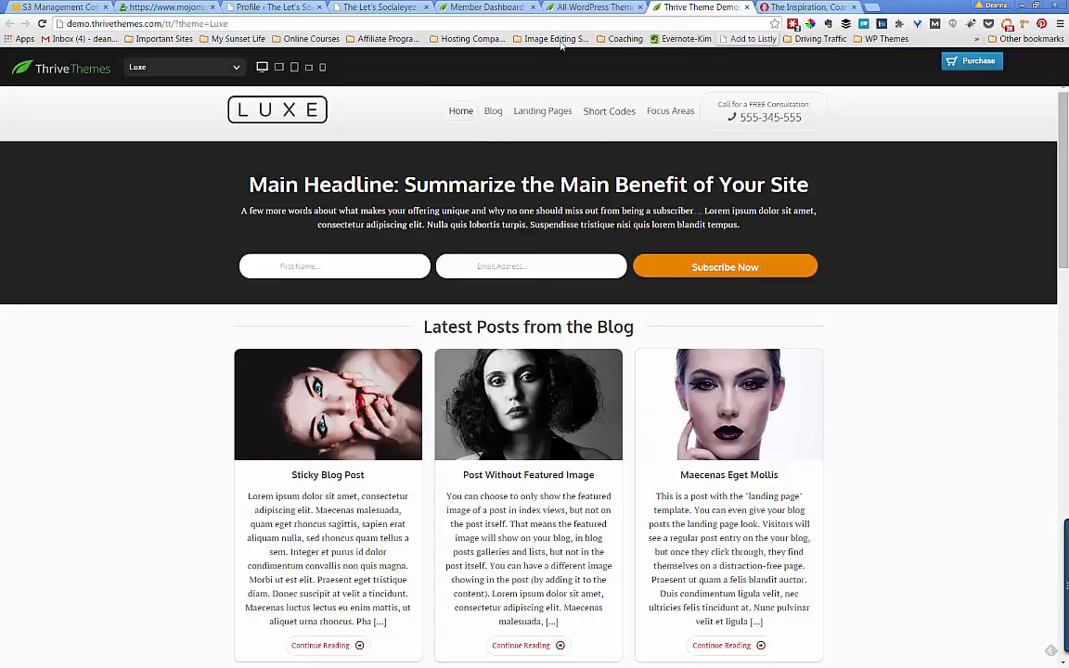
# Step: Download the Luxe theme zip from the Thrive Themes member dashboard and look through the Luxe tutorials page
pyautogui.click(576, 10)
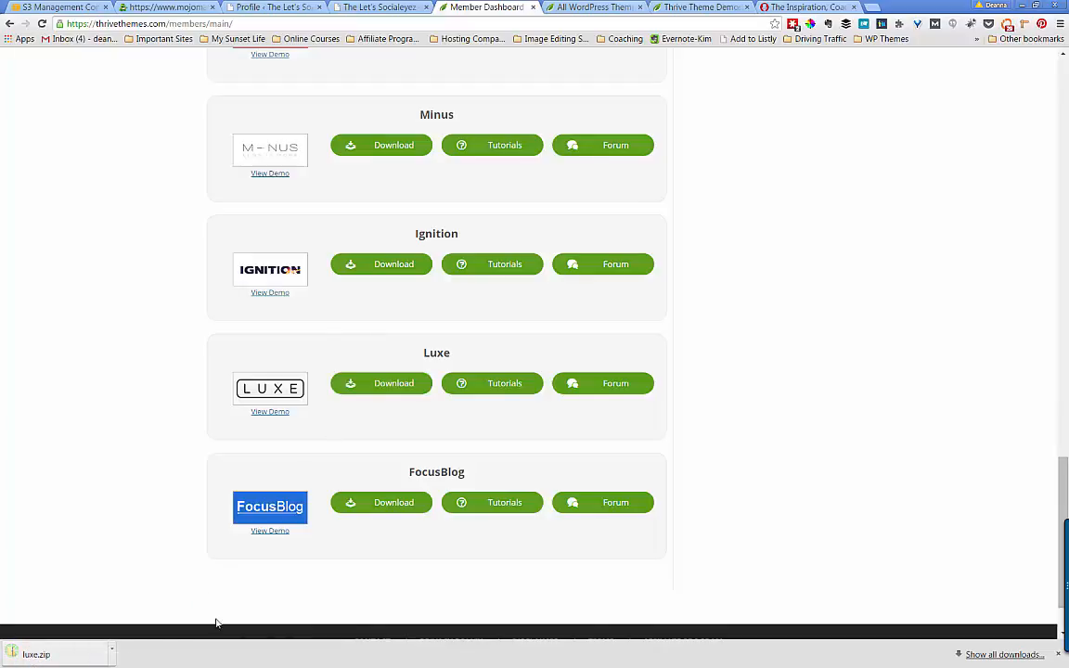
pyautogui.click(498, 392)
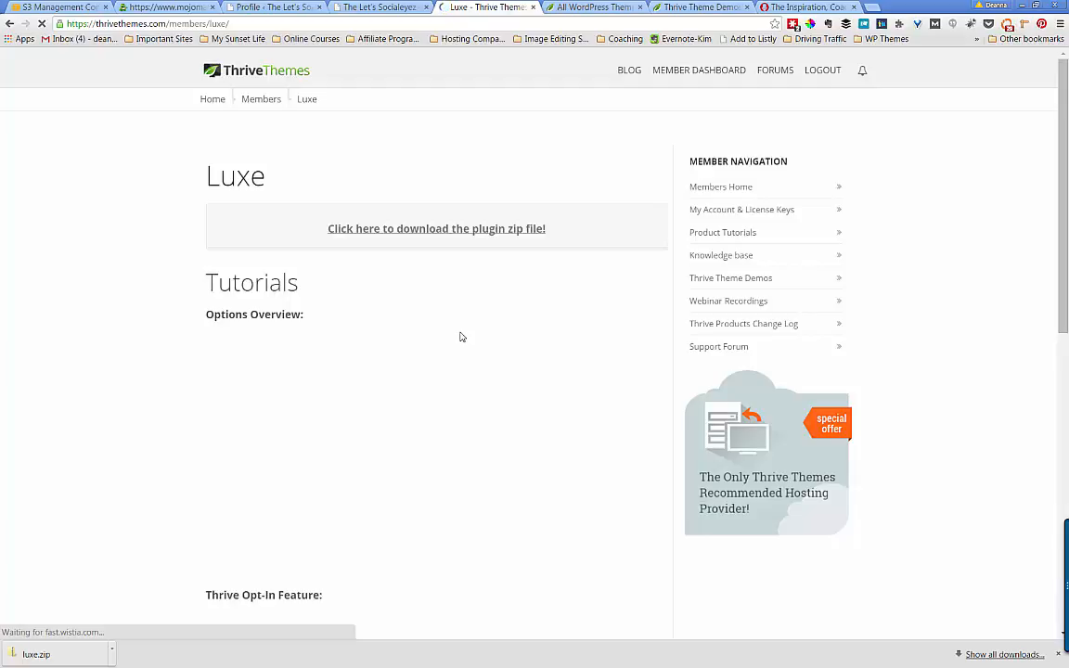
pyautogui.scroll(-3, 461, 337)
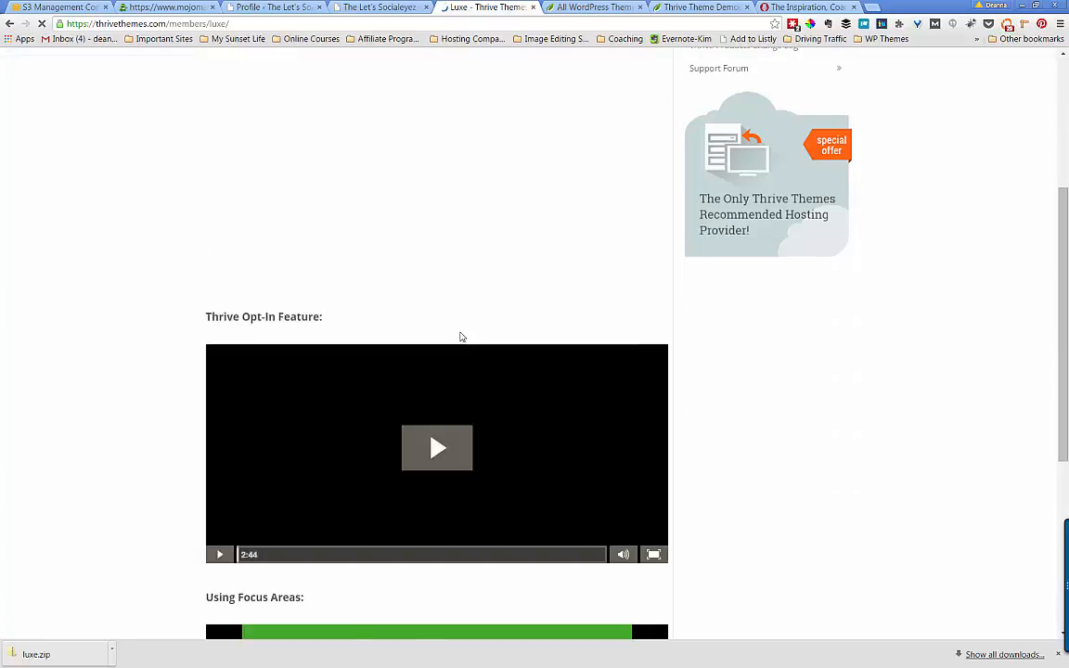
pyautogui.scroll(-1, 462, 337)
pyautogui.scroll(-2, 462, 337)
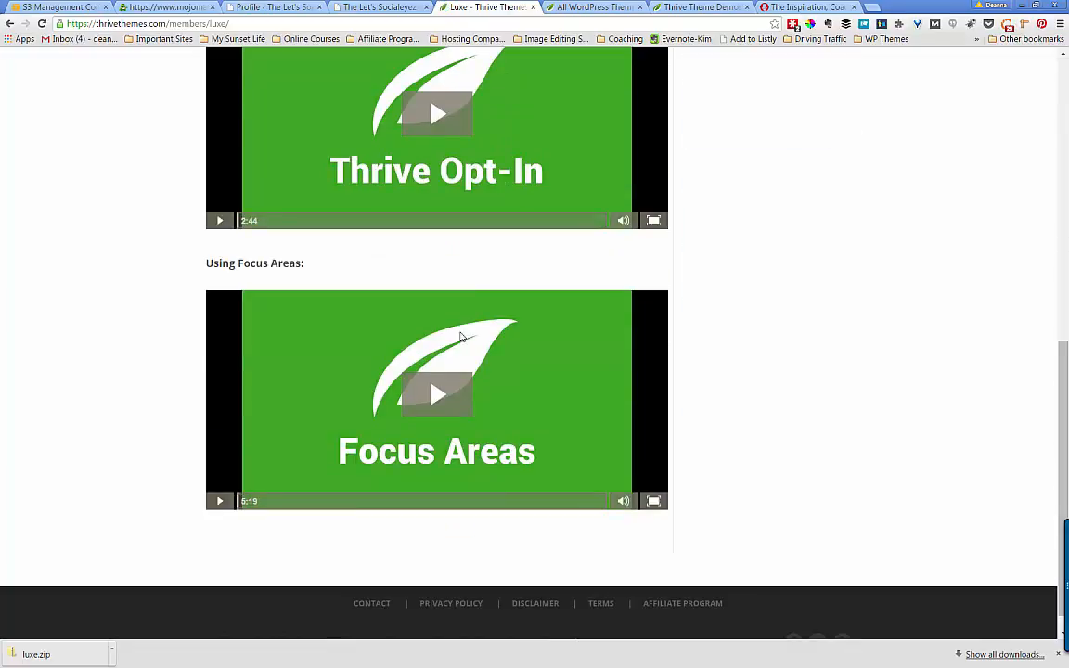
pyautogui.scroll(7, 462, 337)
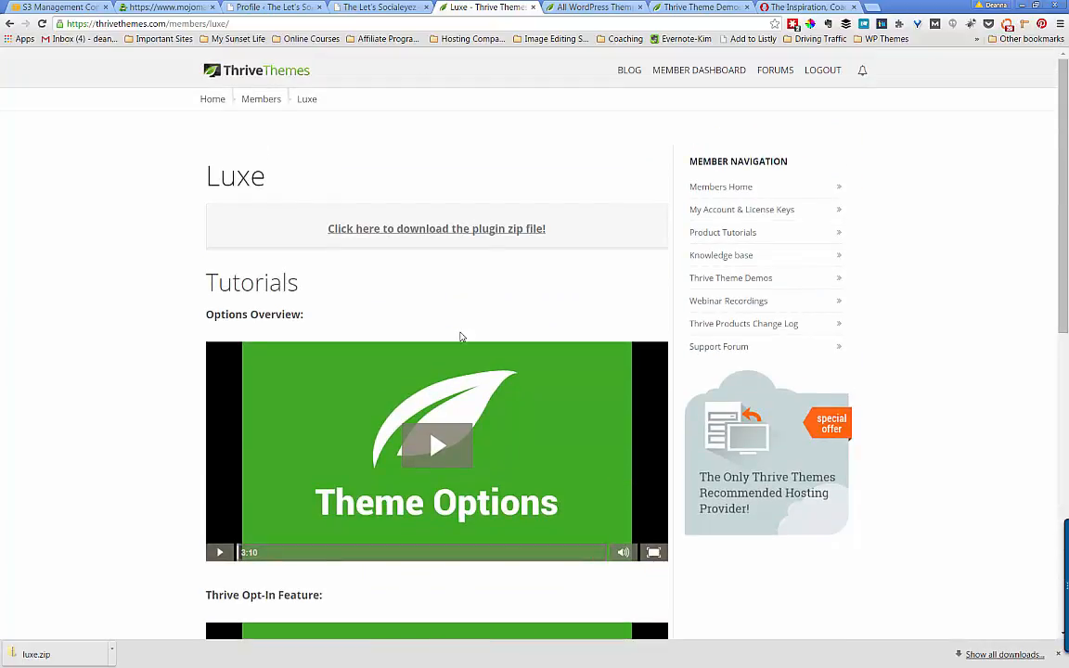
# Step: Load the members site's WordPress dashboard and look over the site's current public front page
pyautogui.click(290, 9)
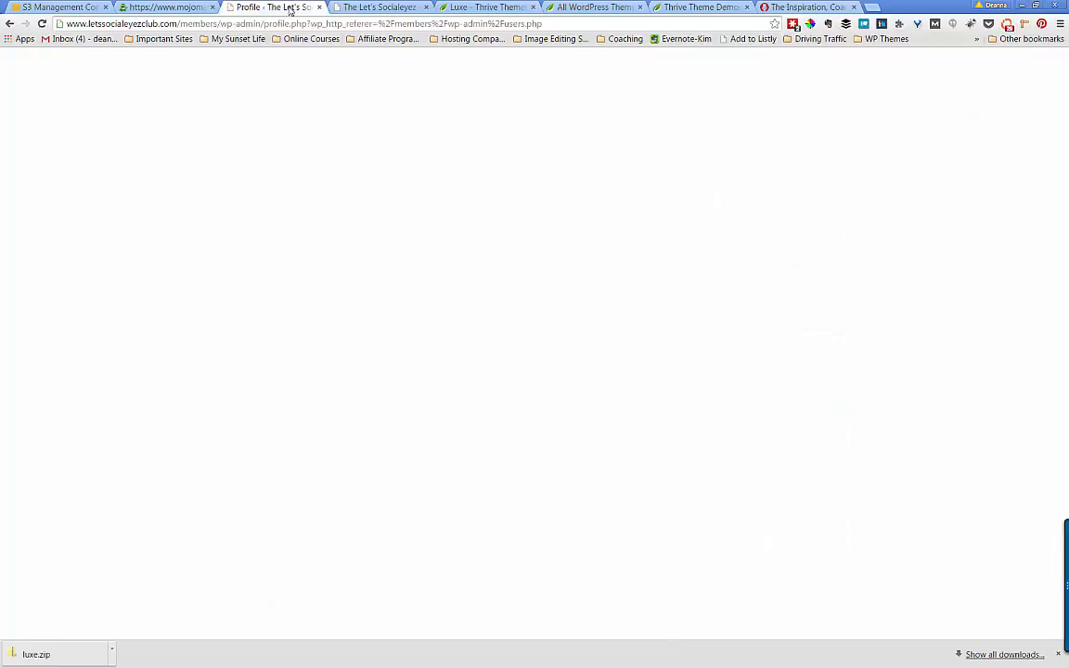
pyautogui.moveTo(46, 97)
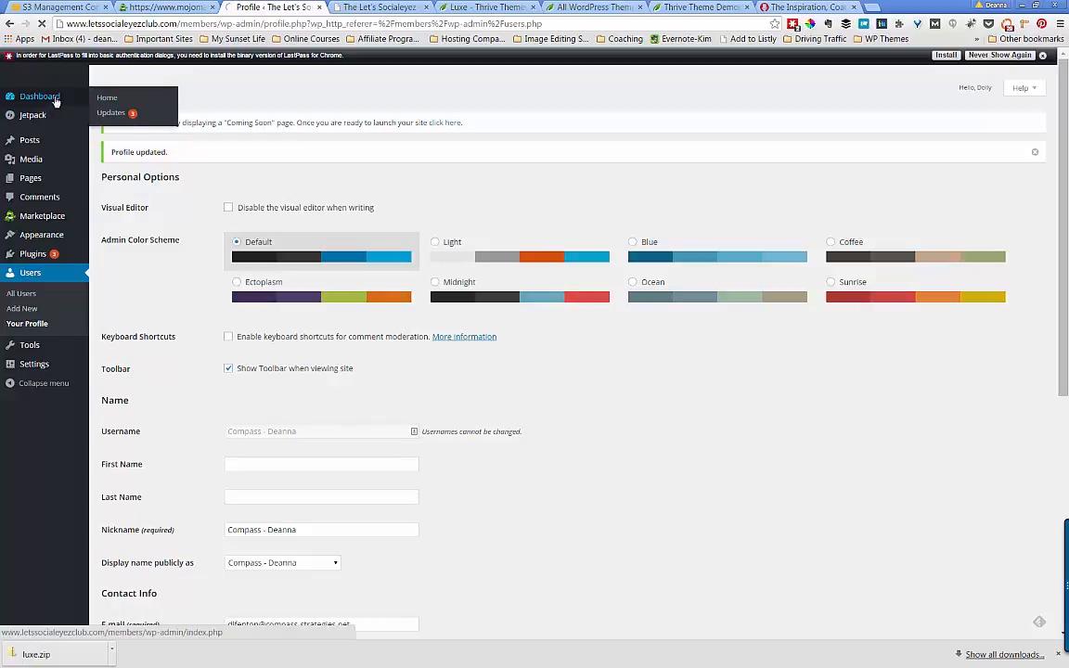
pyautogui.click(93, 93)
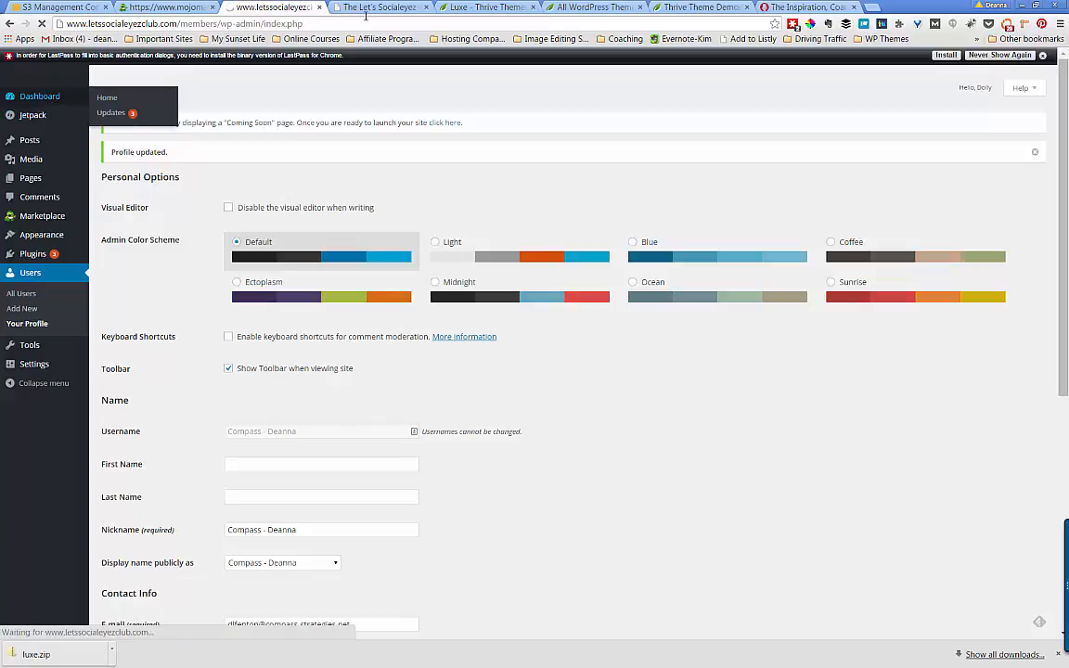
pyautogui.click(369, 9)
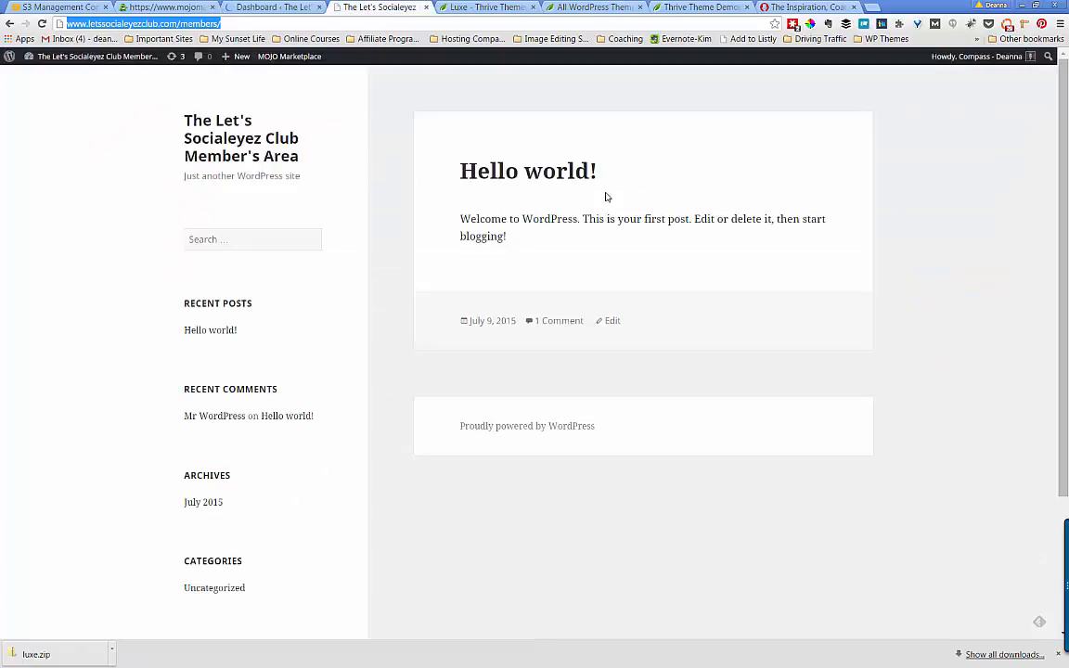
pyautogui.scroll(-1, 501, 467)
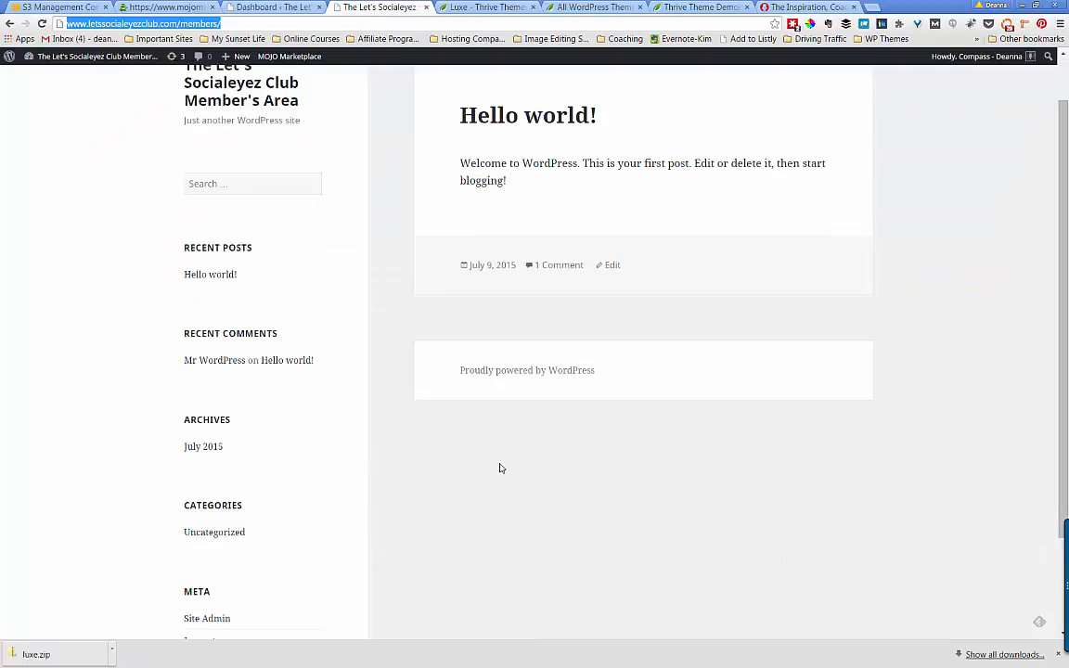
pyautogui.scroll(-1, 351, 312)
pyautogui.scroll(2, 350, 312)
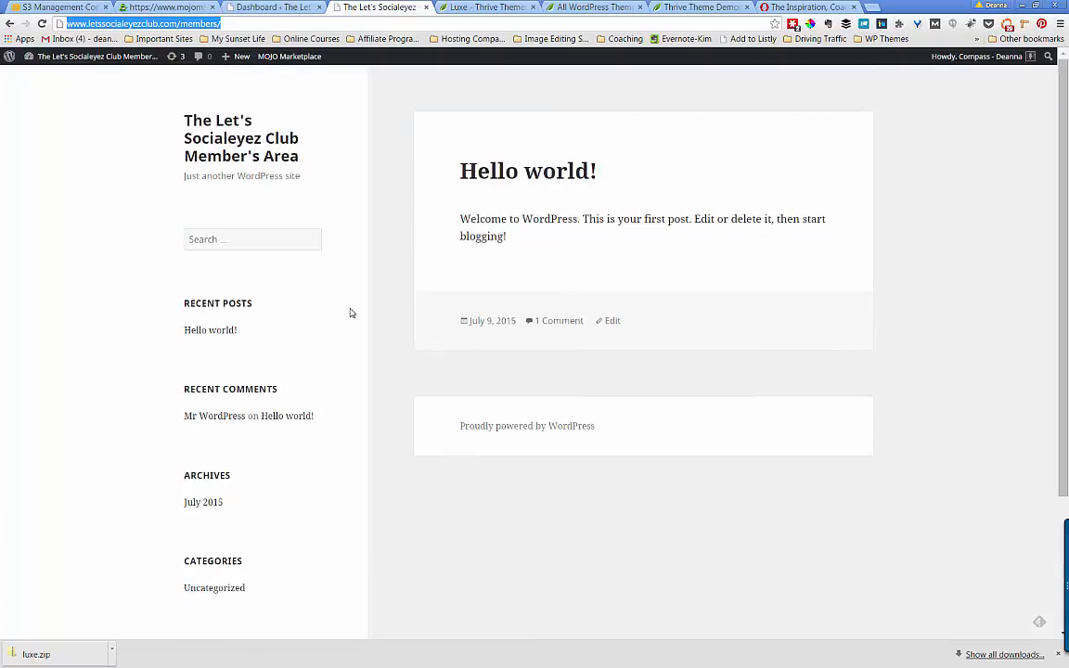
# Step: Open the theme upload form in the members site's WordPress theme management
pyautogui.click(262, 8)
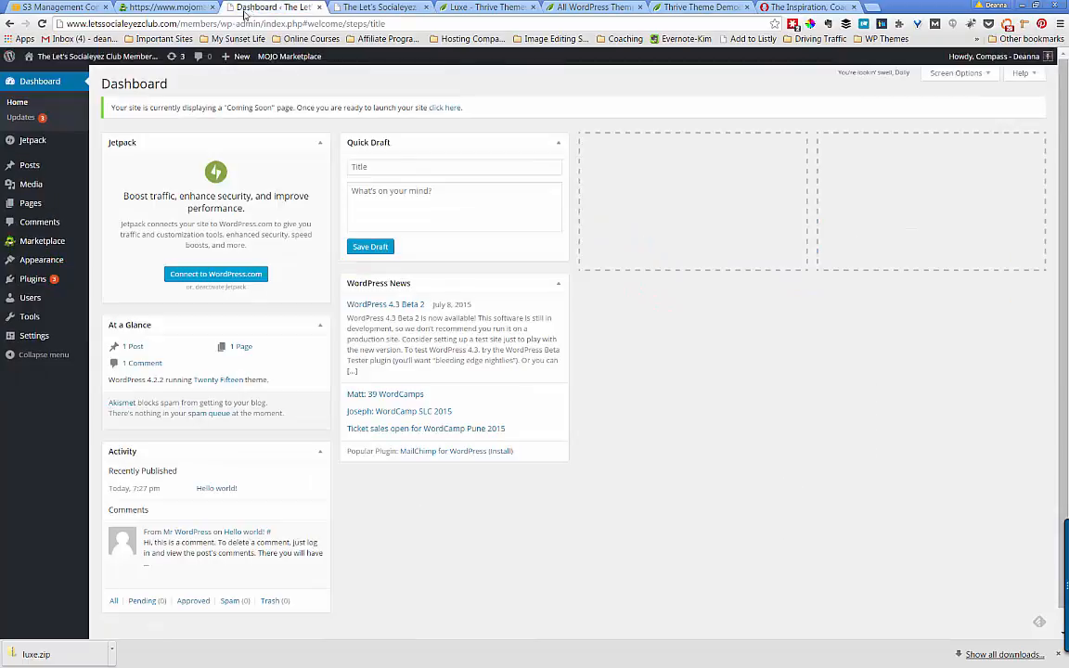
pyautogui.moveTo(64, 195)
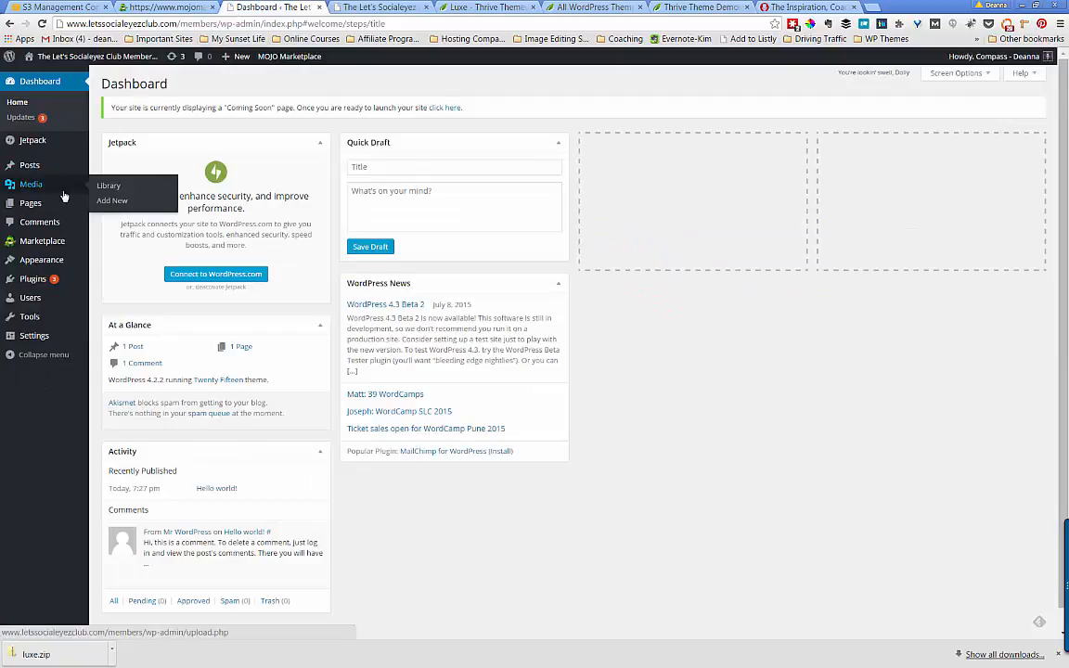
pyautogui.moveTo(43, 267)
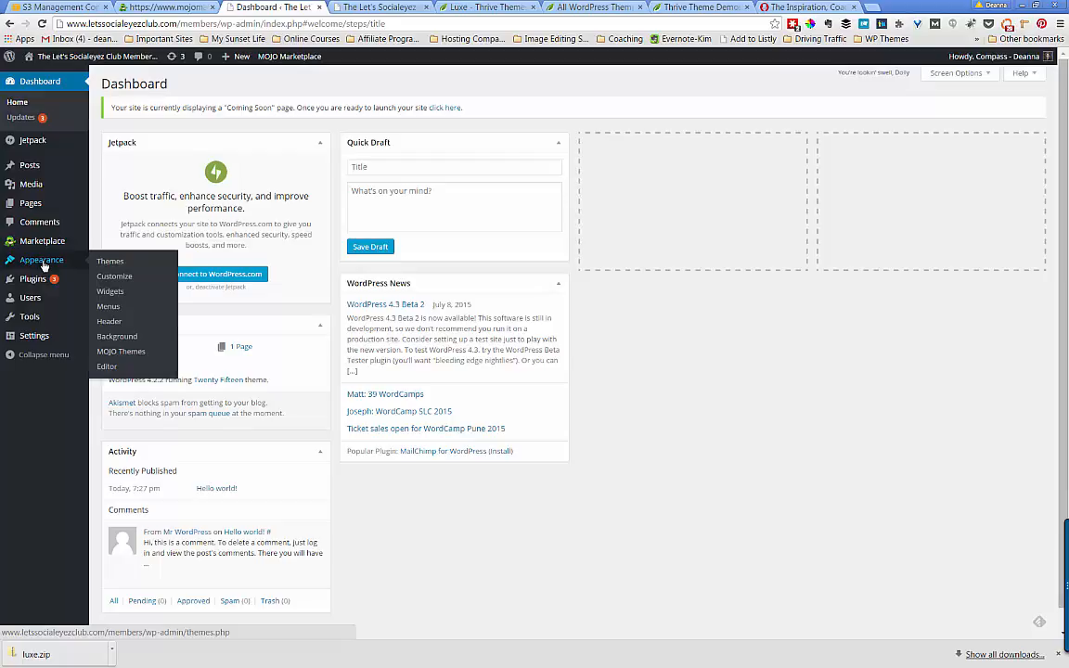
pyautogui.click(117, 268)
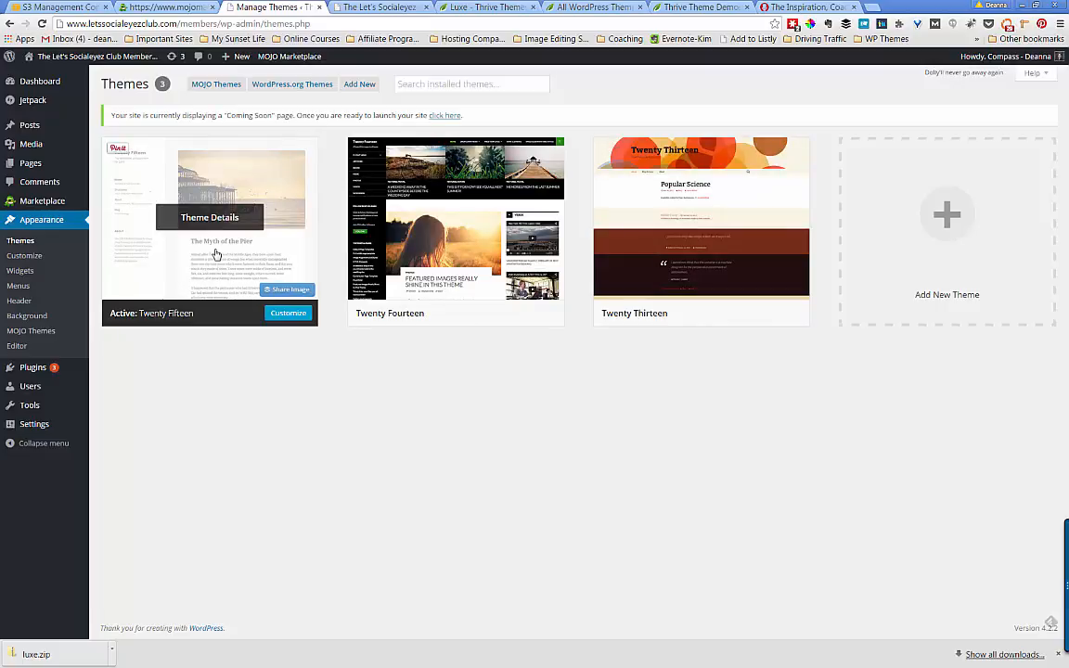
pyautogui.click(357, 86)
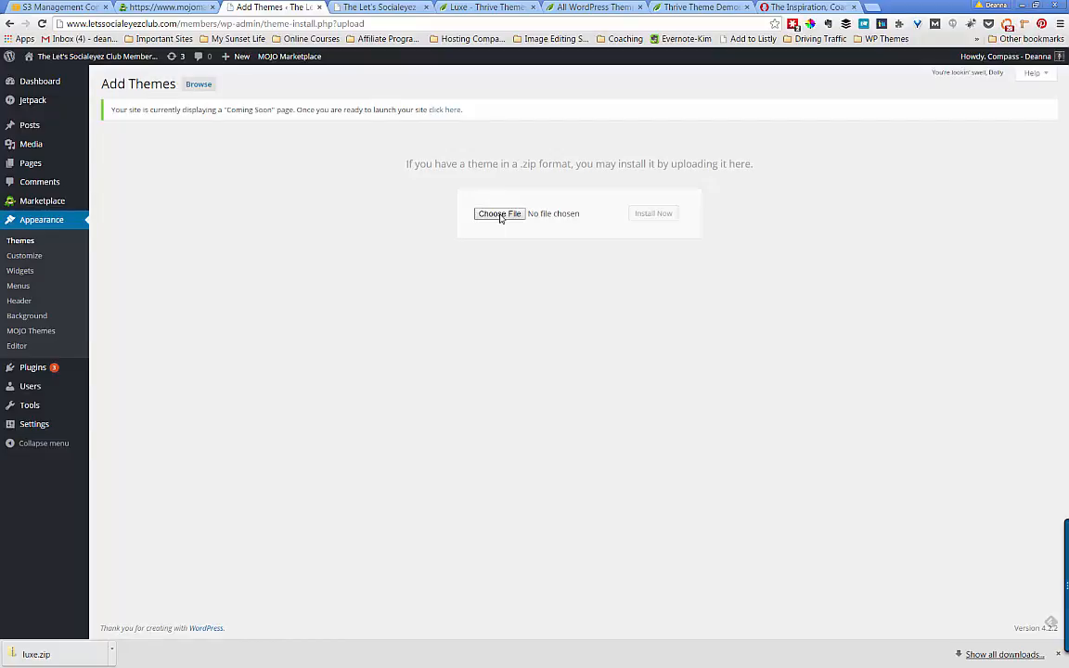
# Step: Choose luxe.zip from the Desktop folder and install it as a new theme
pyautogui.click(500, 216)
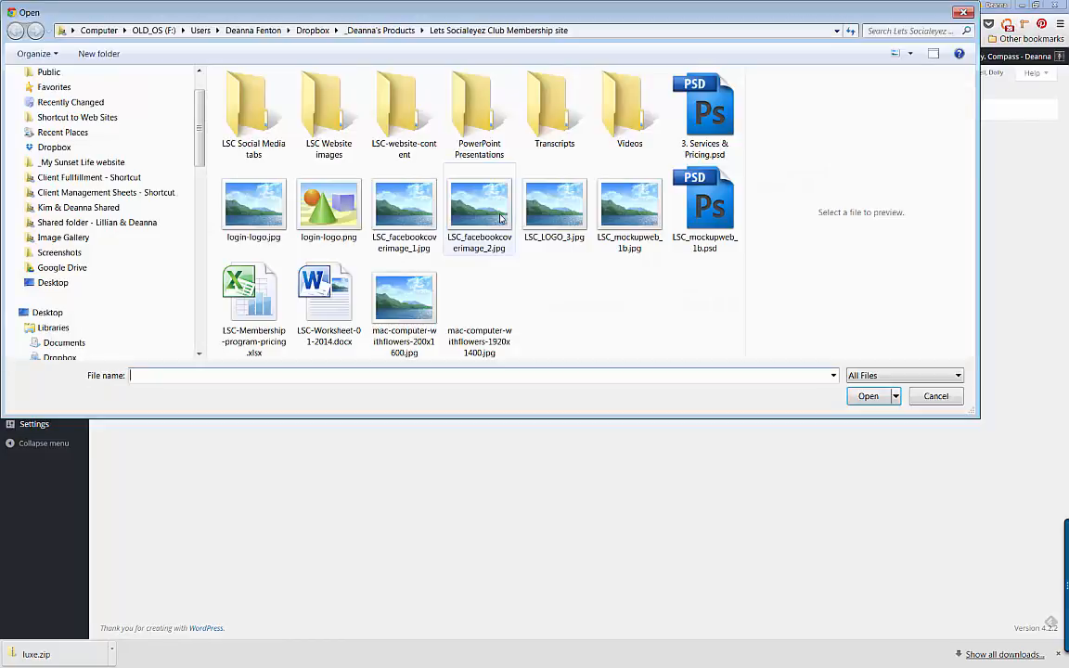
pyautogui.click(54, 314)
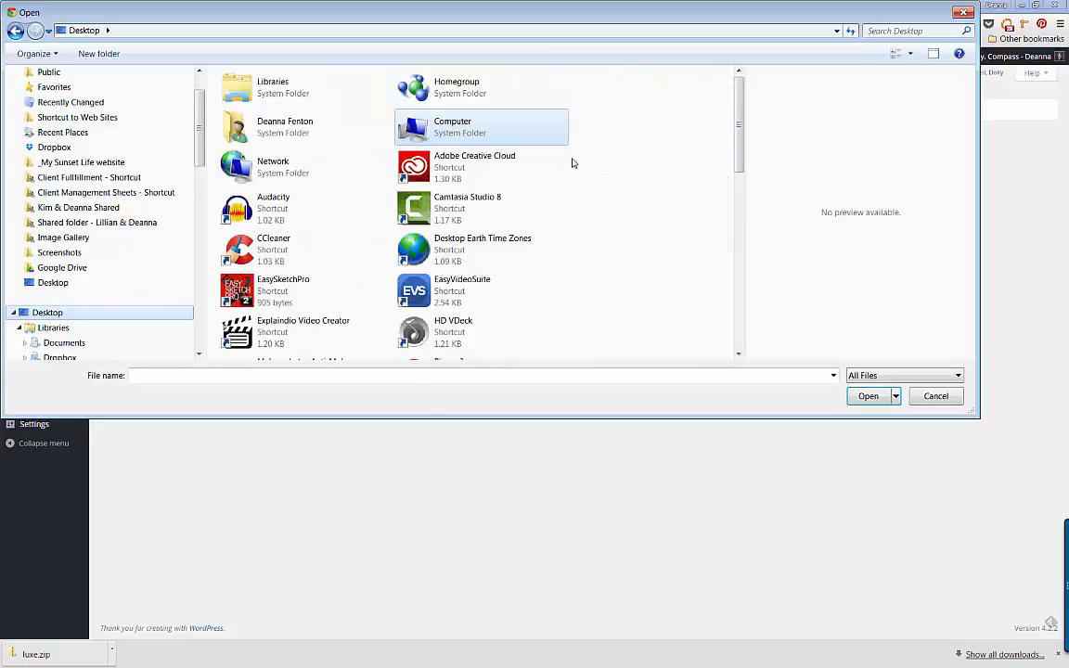
pyautogui.scroll(-5, 576, 171)
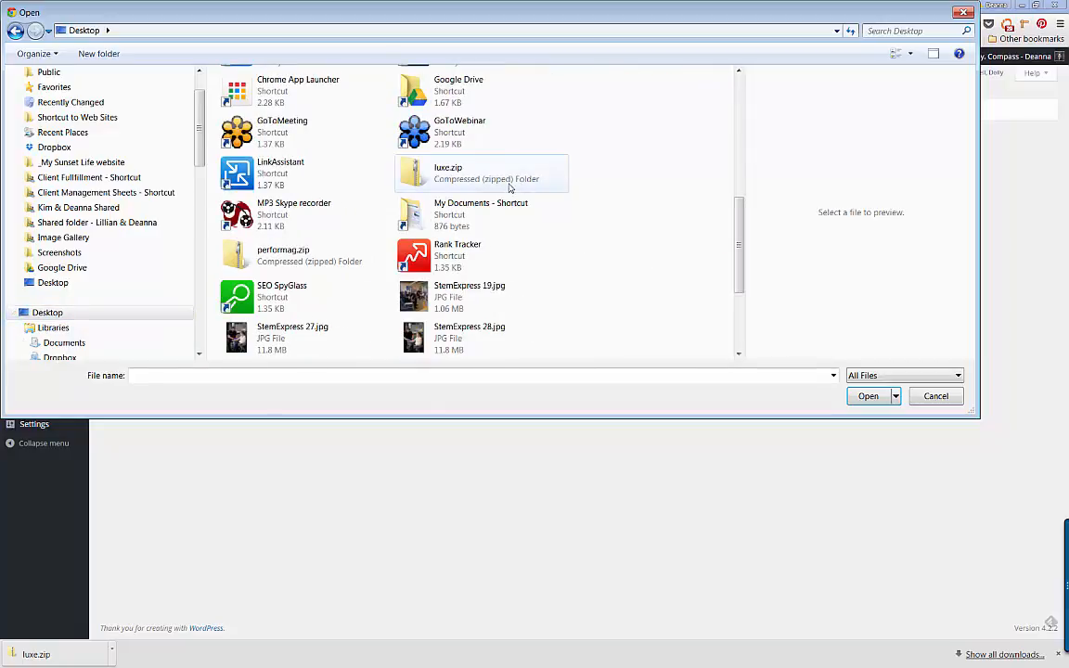
pyautogui.click(483, 183)
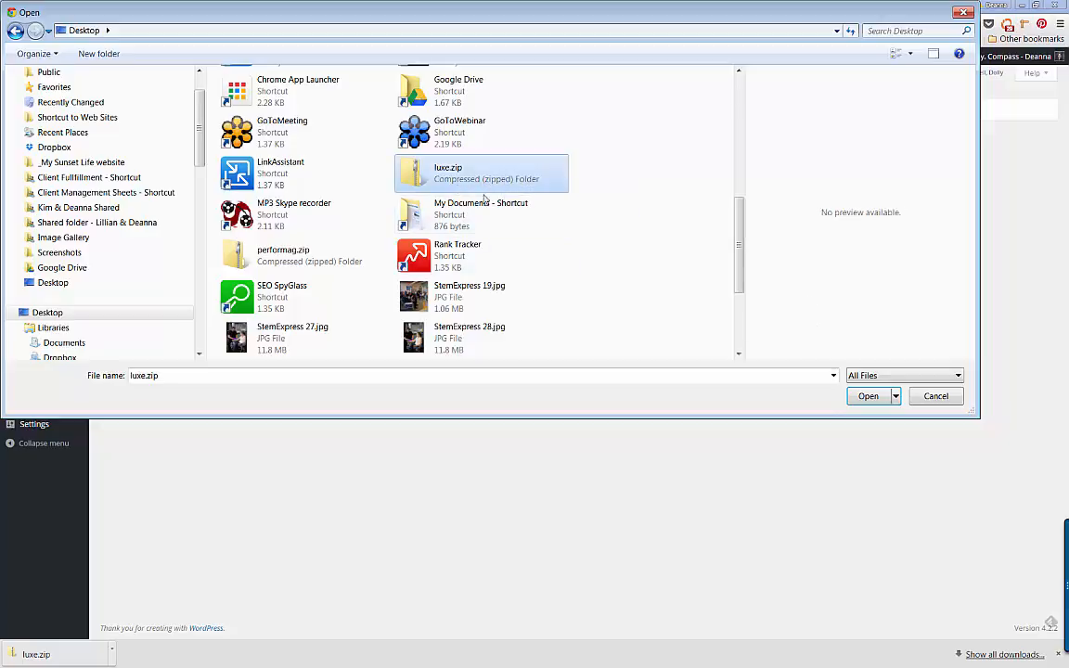
pyautogui.click(872, 397)
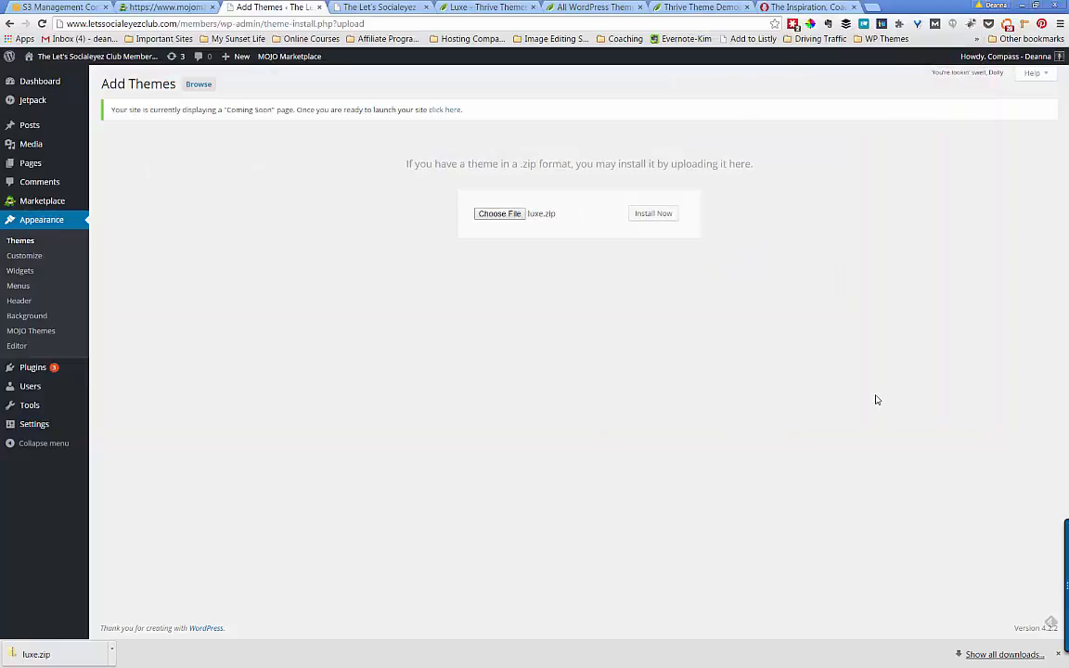
pyautogui.click(648, 217)
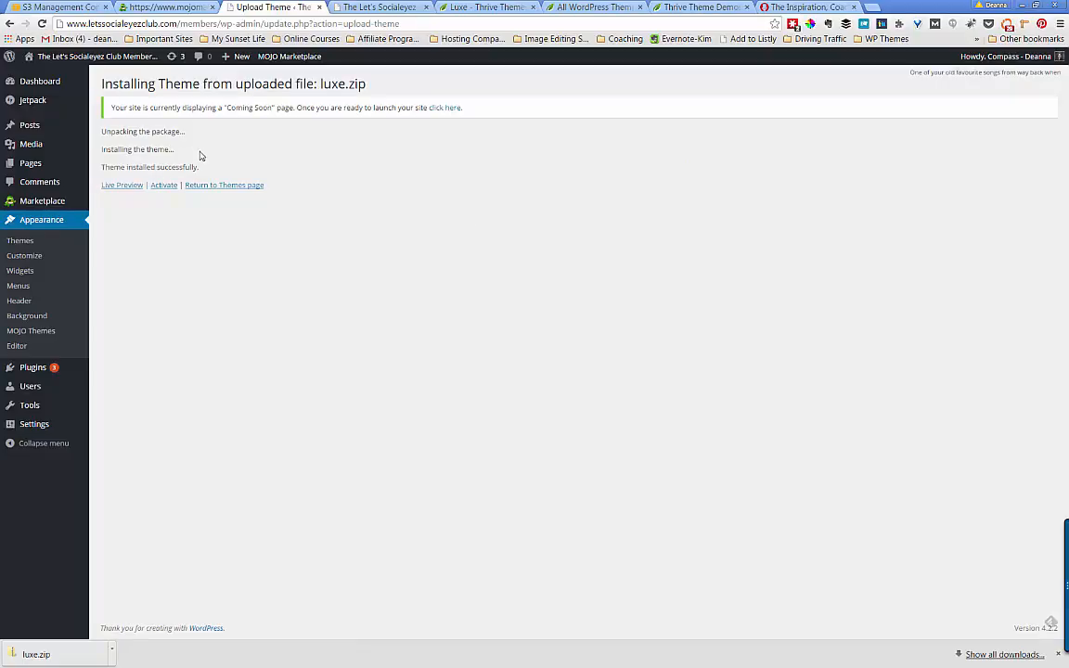
# Step: Preview the installed Luxe theme live on the site and compare it with the official Luxe demo homepage
pyautogui.click(118, 193)
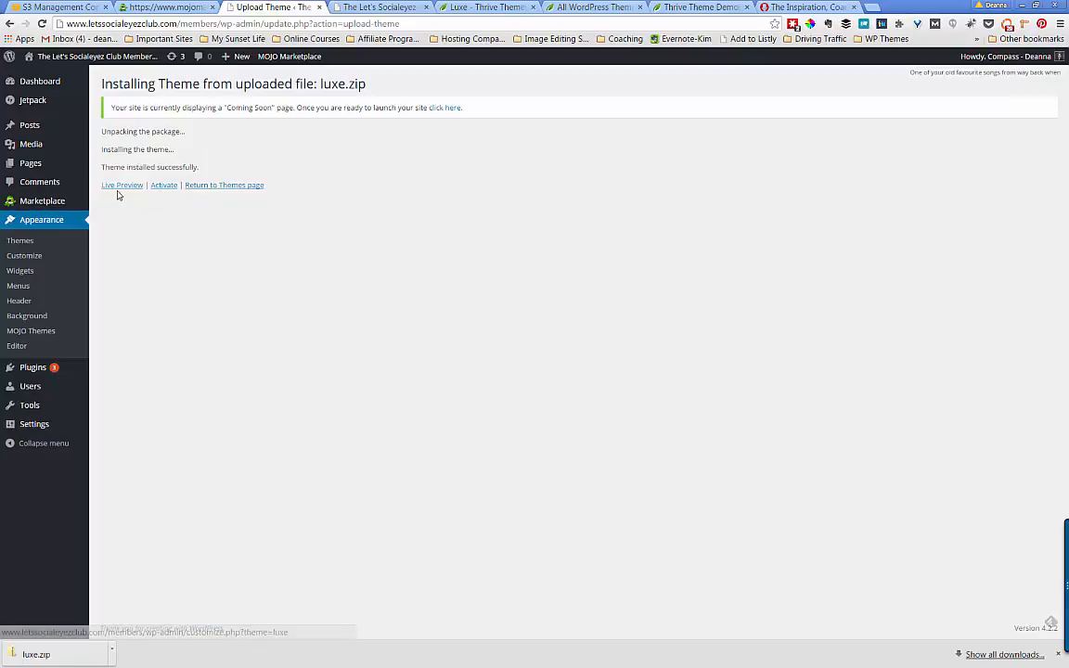
pyautogui.click(118, 193)
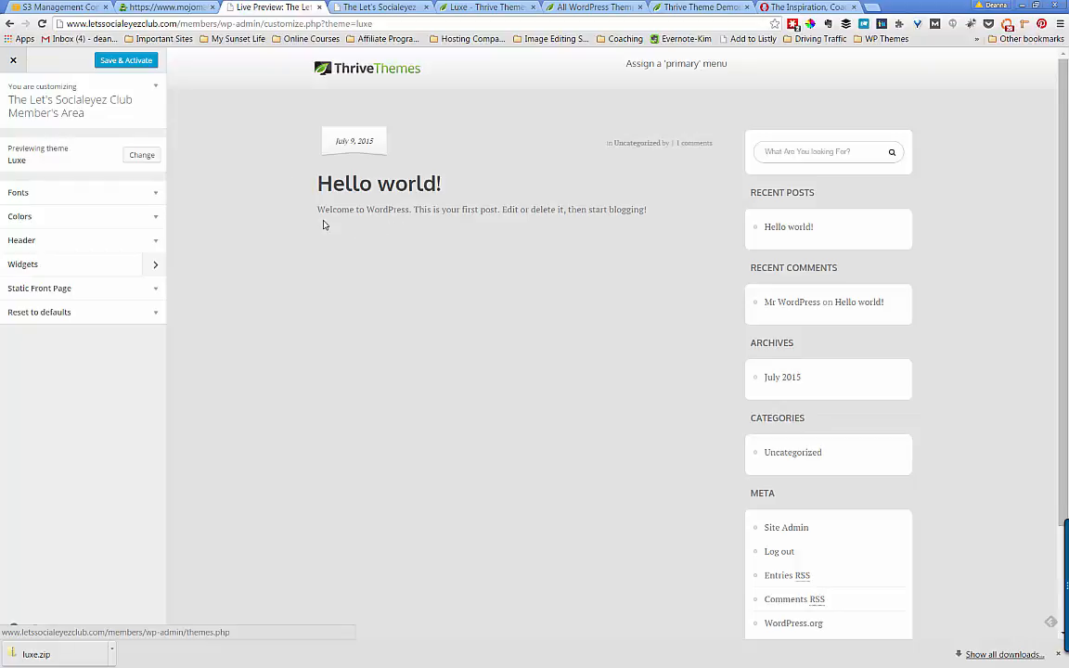
pyautogui.click(491, 8)
pyautogui.click(594, 7)
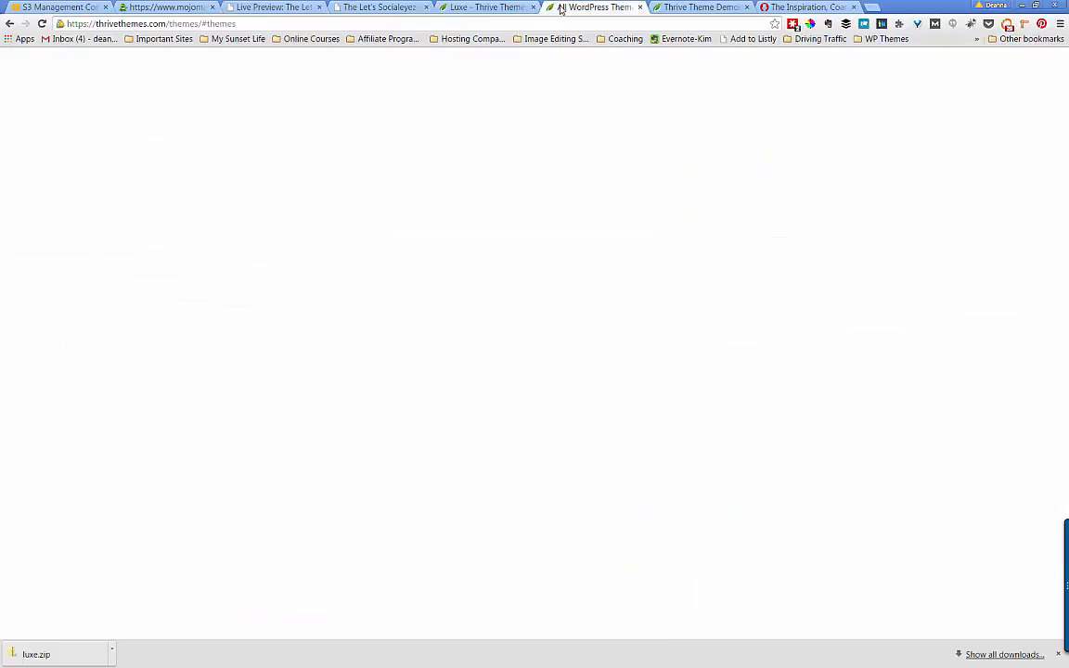
pyautogui.click(234, 578)
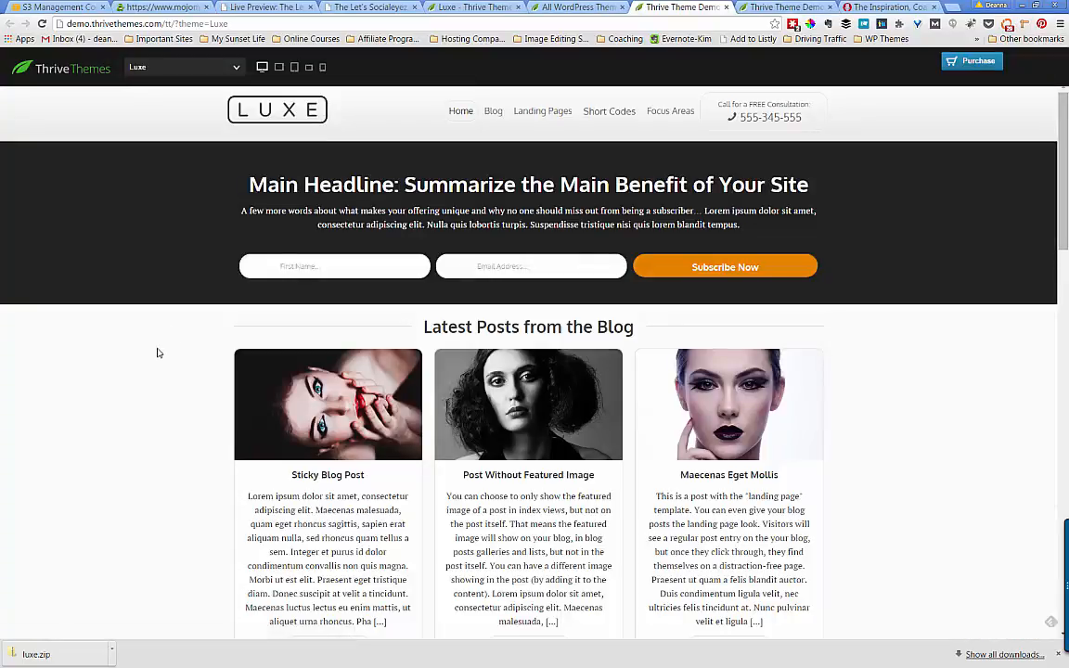
pyautogui.scroll(-3, 157, 354)
pyautogui.scroll(-2, 157, 354)
pyautogui.scroll(5, 158, 354)
# Step: Save and activate Luxe from its live preview, and open the theme customizer from the site dashboard
pyautogui.click(223, 7)
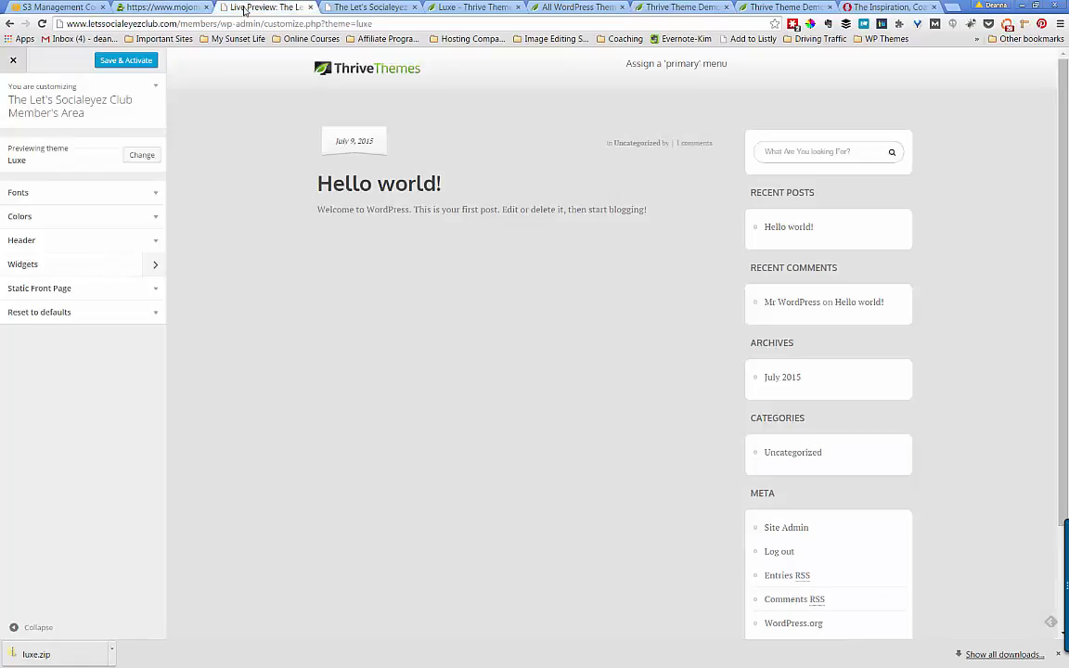
pyautogui.click(127, 62)
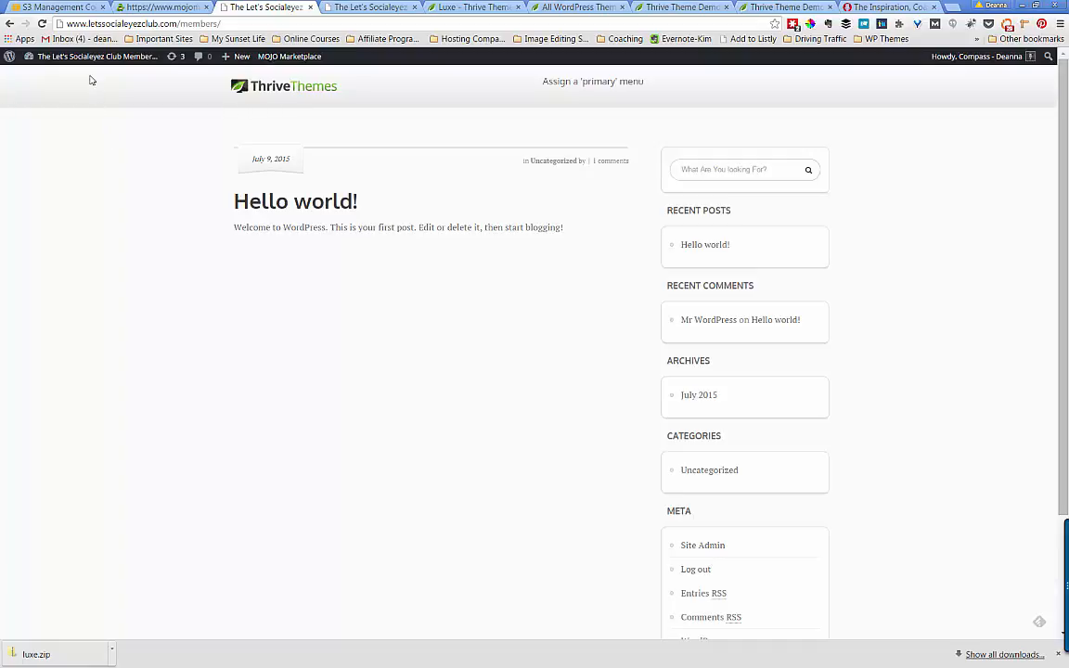
pyautogui.moveTo(96, 62)
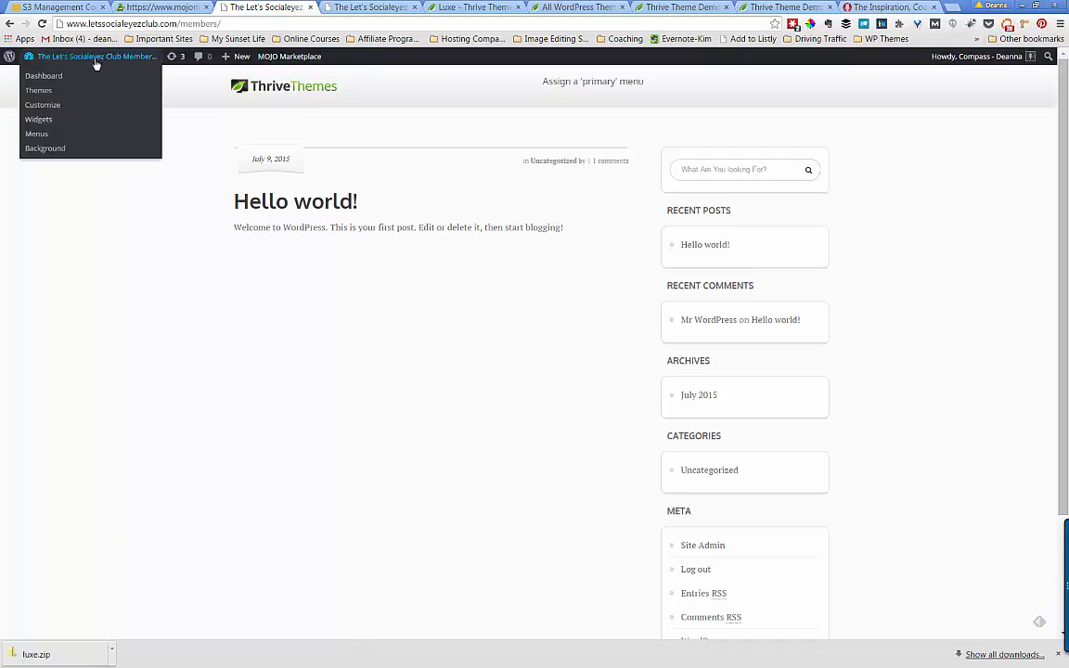
pyautogui.click(44, 76)
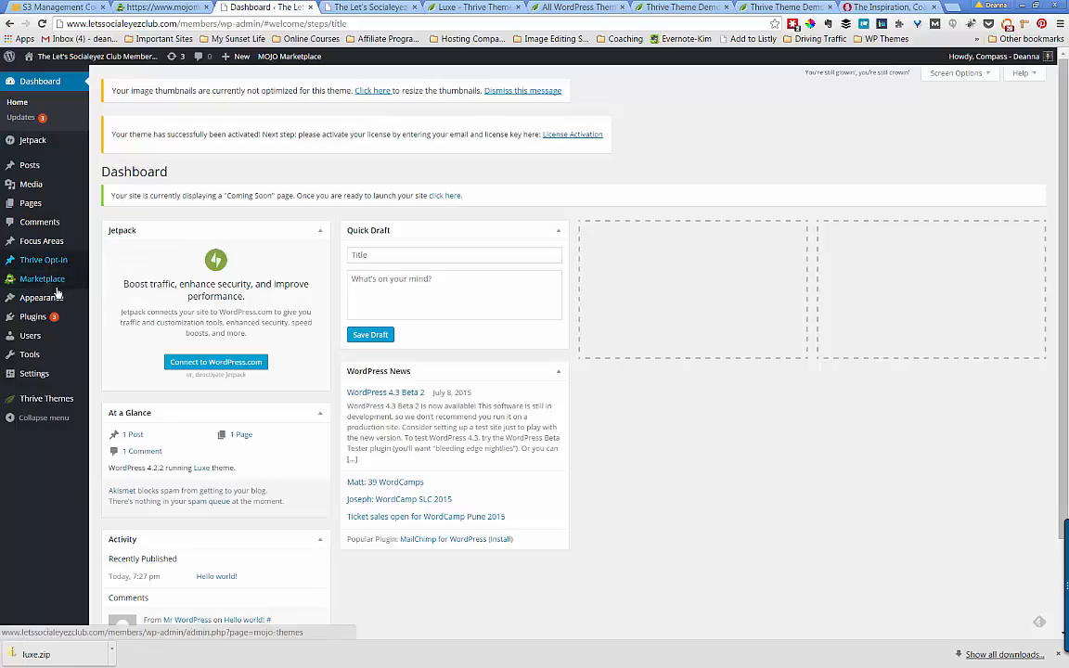
pyautogui.moveTo(60, 300)
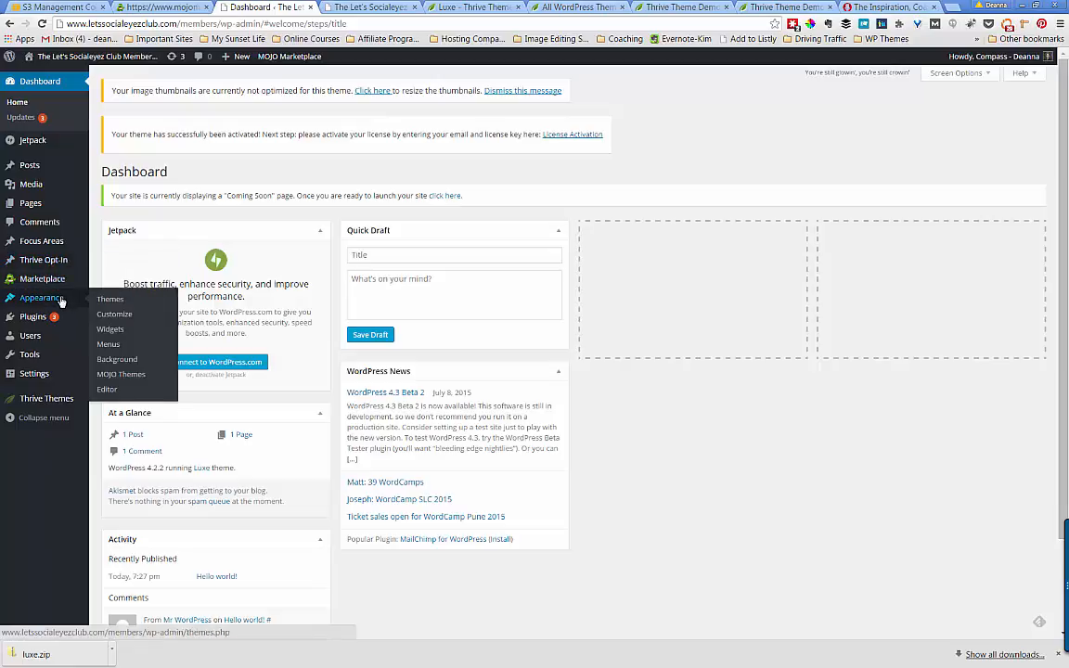
pyautogui.click(115, 315)
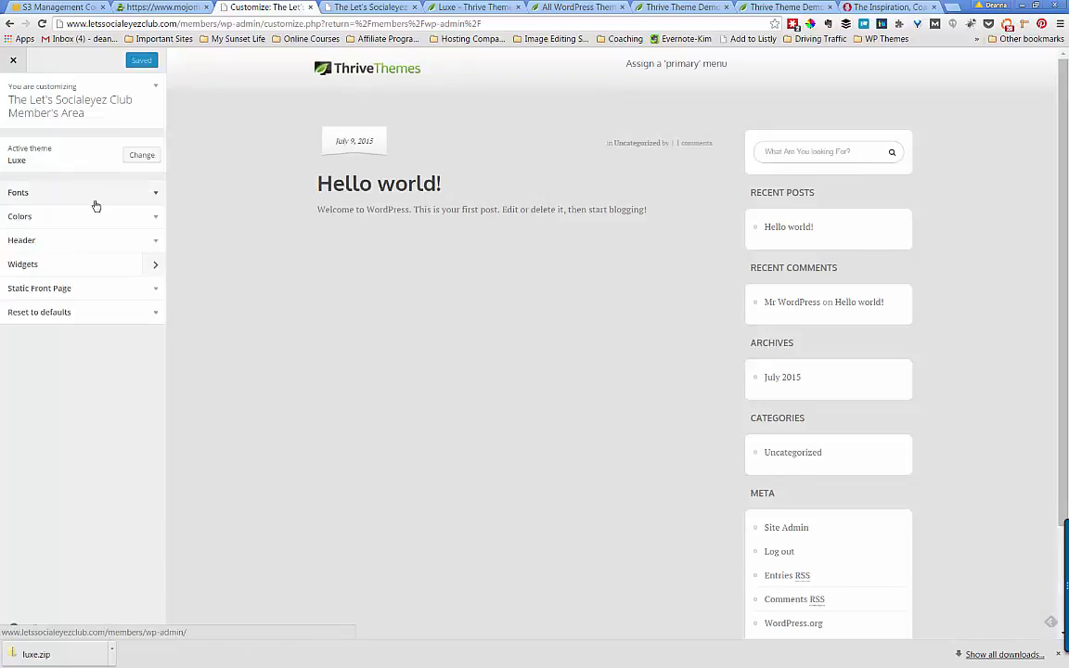
# Step: Examine the theme's font settings, including the available headline weight options
pyautogui.click(157, 196)
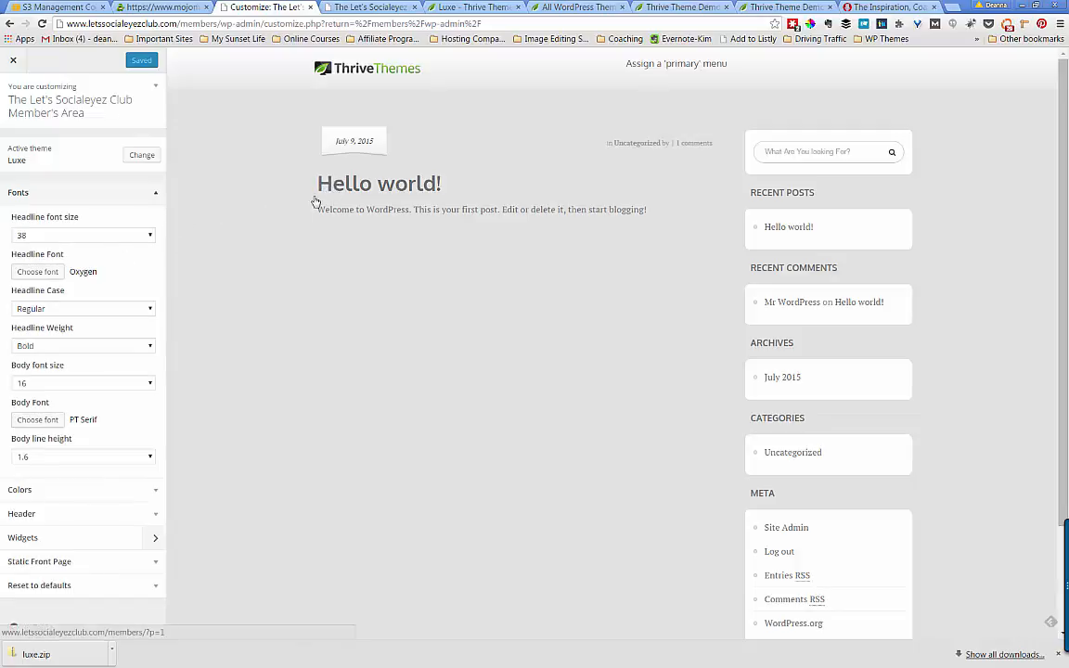
pyautogui.click(70, 346)
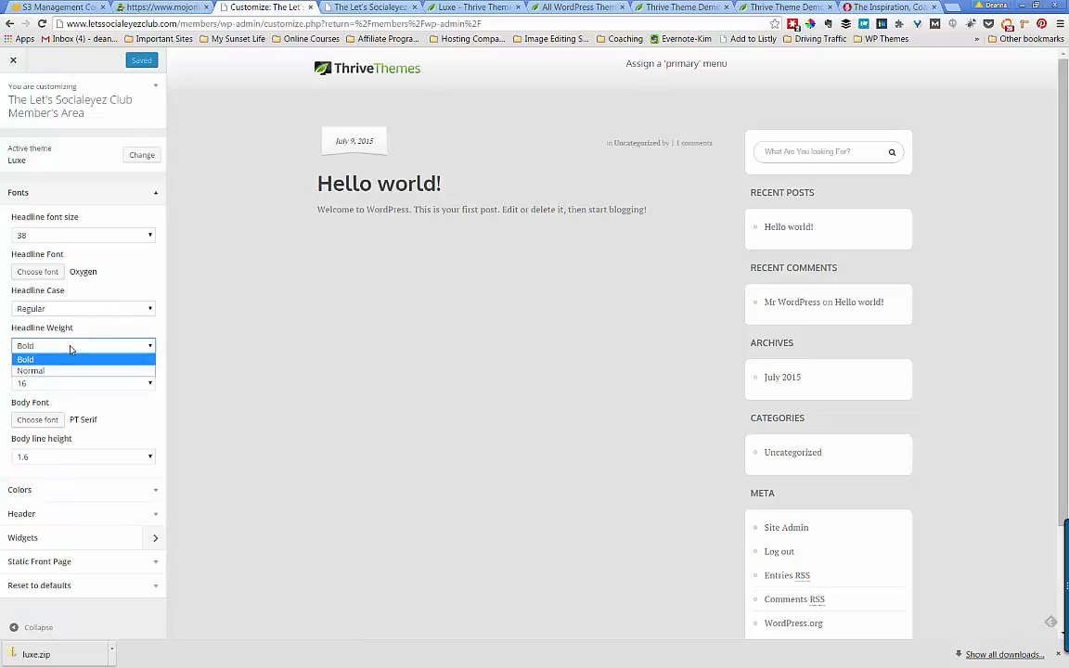
pyautogui.click(70, 346)
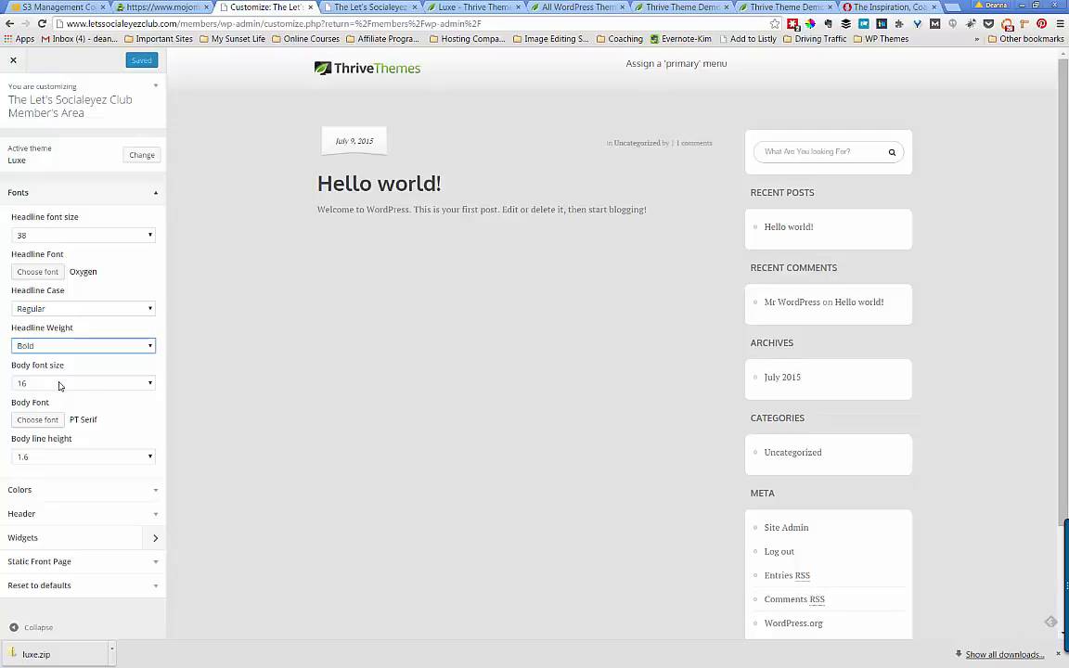
# Step: Set the theme's background color to white (#ffffff)
pyautogui.click(152, 489)
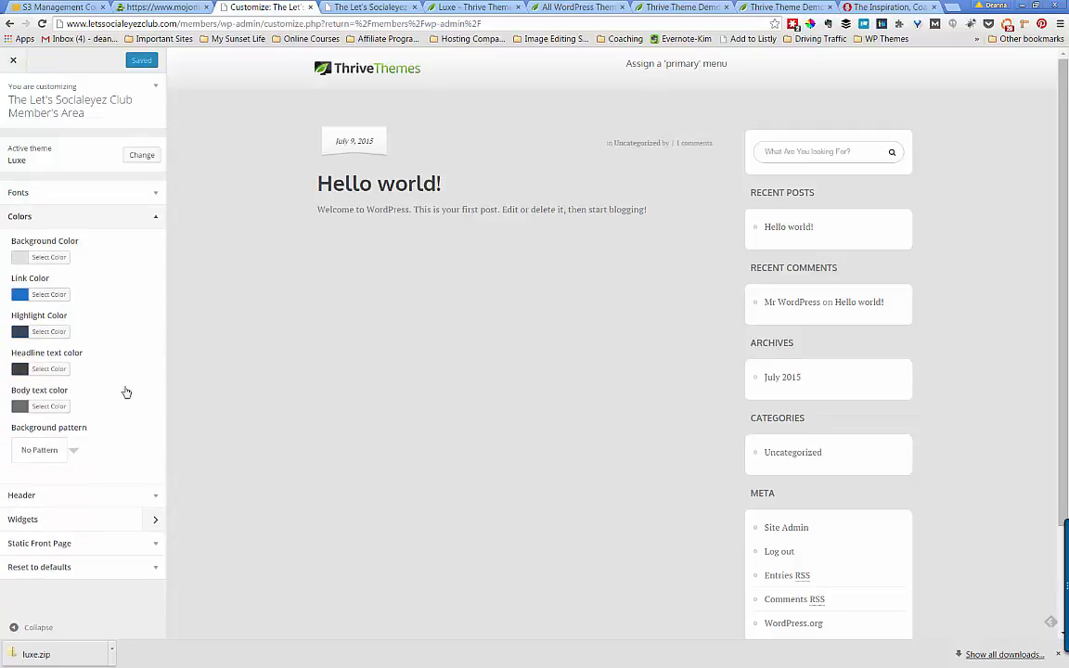
pyautogui.click(56, 260)
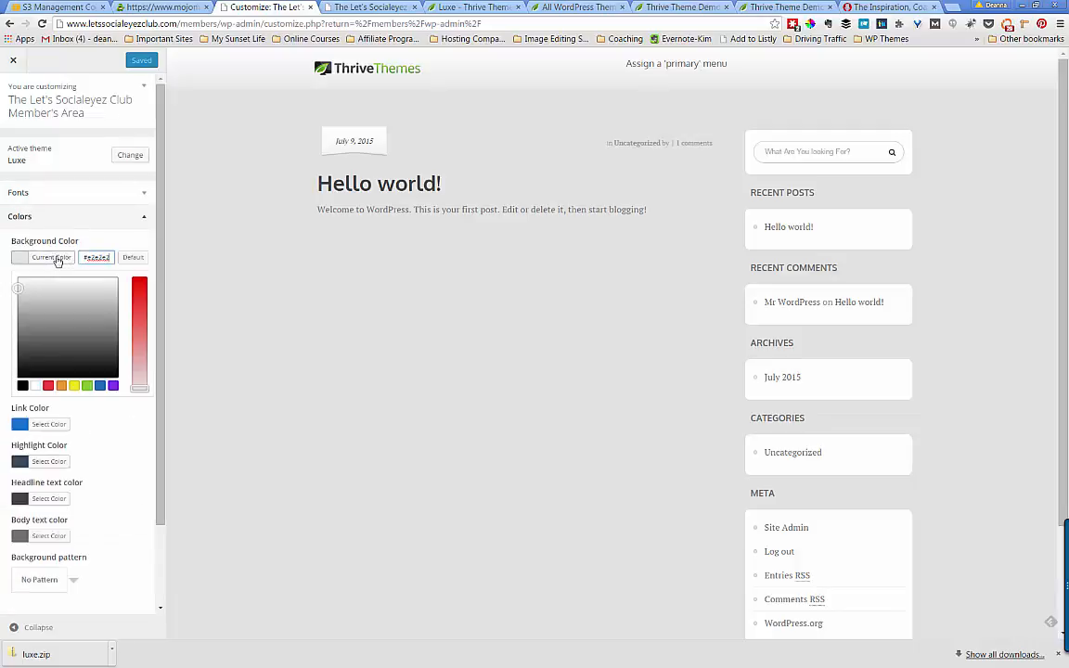
pyautogui.click(35, 385)
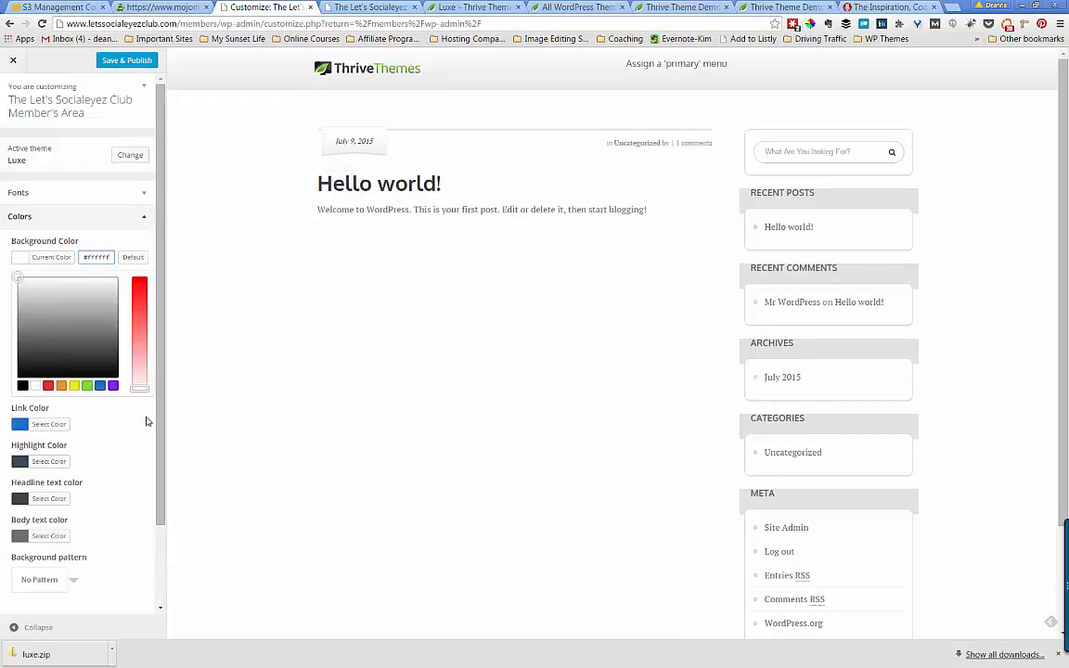
# Step: Examine the theme's color settings for links, highlights, headline text and body text
pyautogui.click(51, 425)
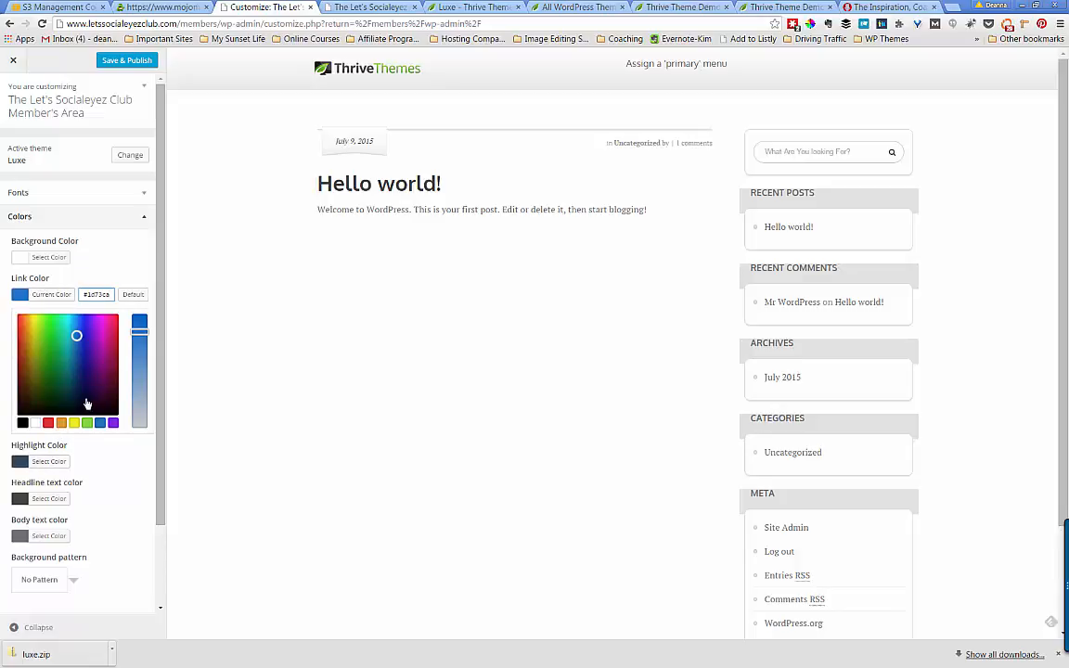
pyautogui.click(55, 463)
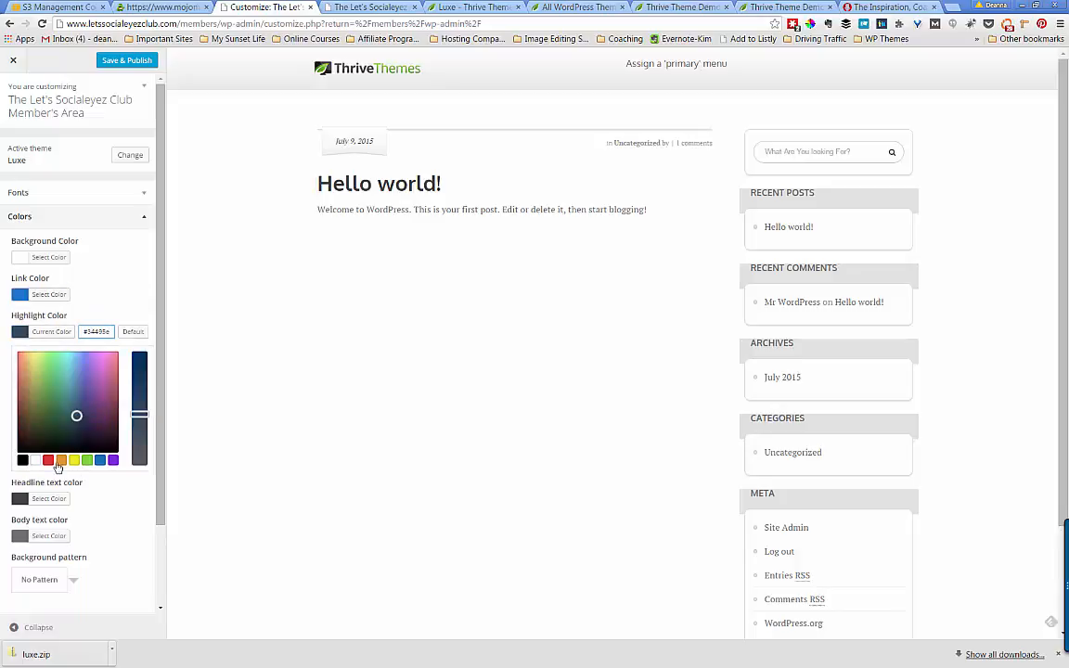
pyautogui.click(56, 499)
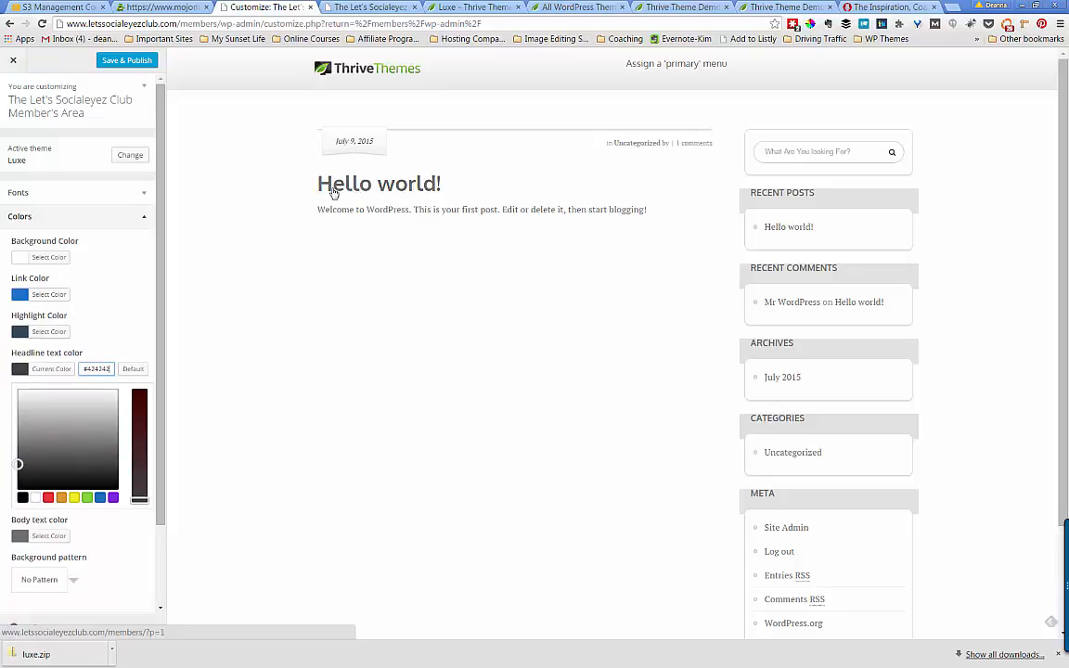
pyautogui.click(104, 565)
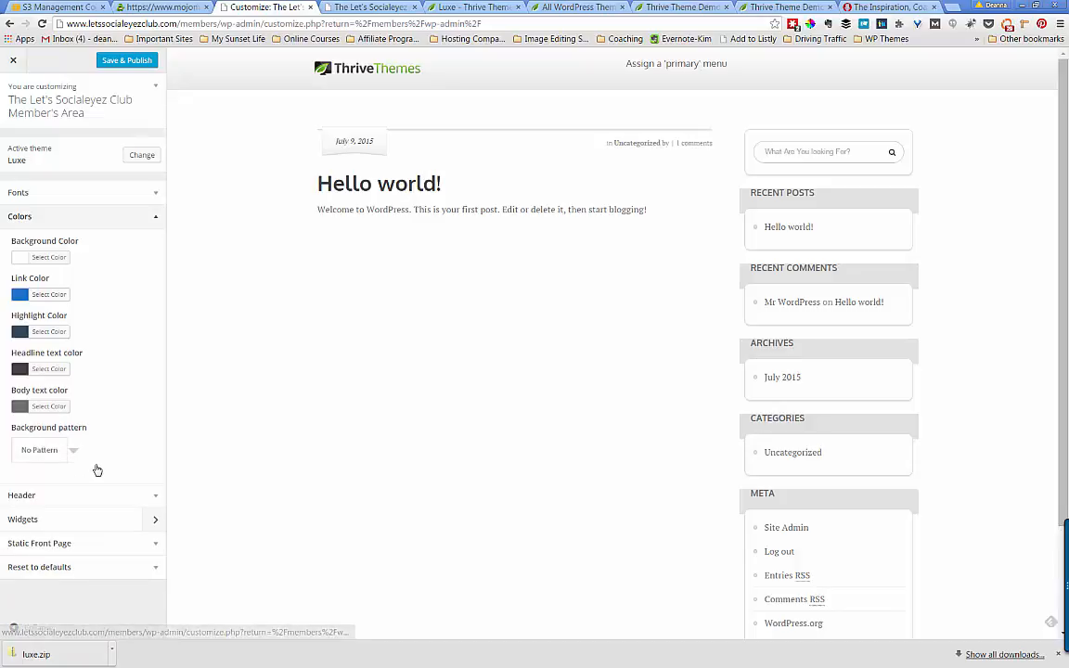
# Step: Examine the header's menu color settings and the default highlight menu color options, keeping Blue selected
pyautogui.click(153, 500)
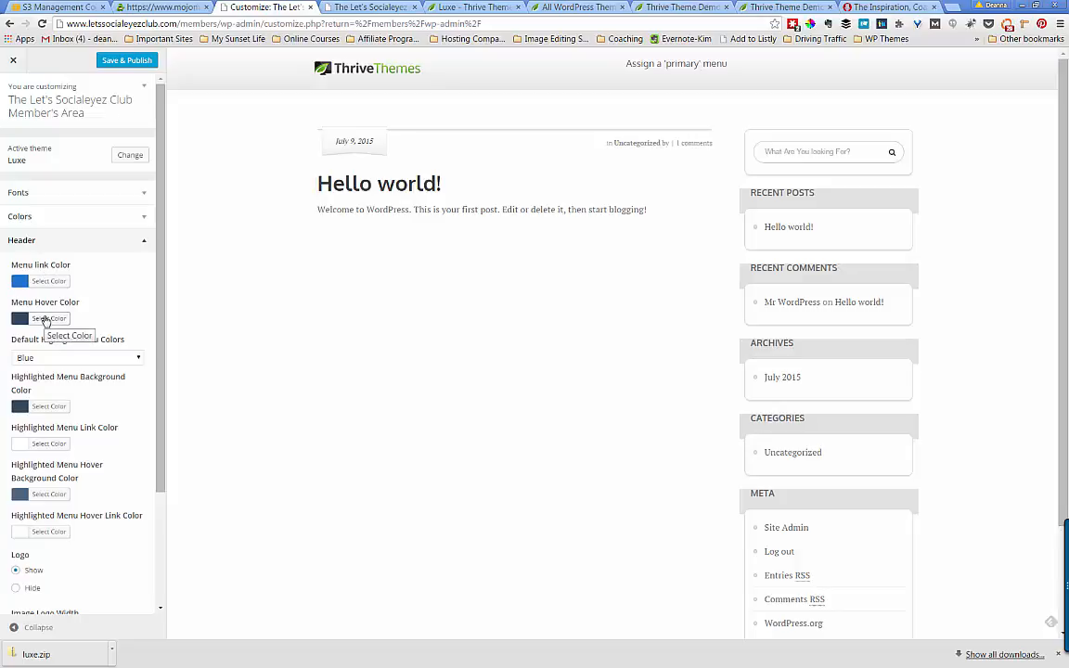
pyautogui.click(82, 357)
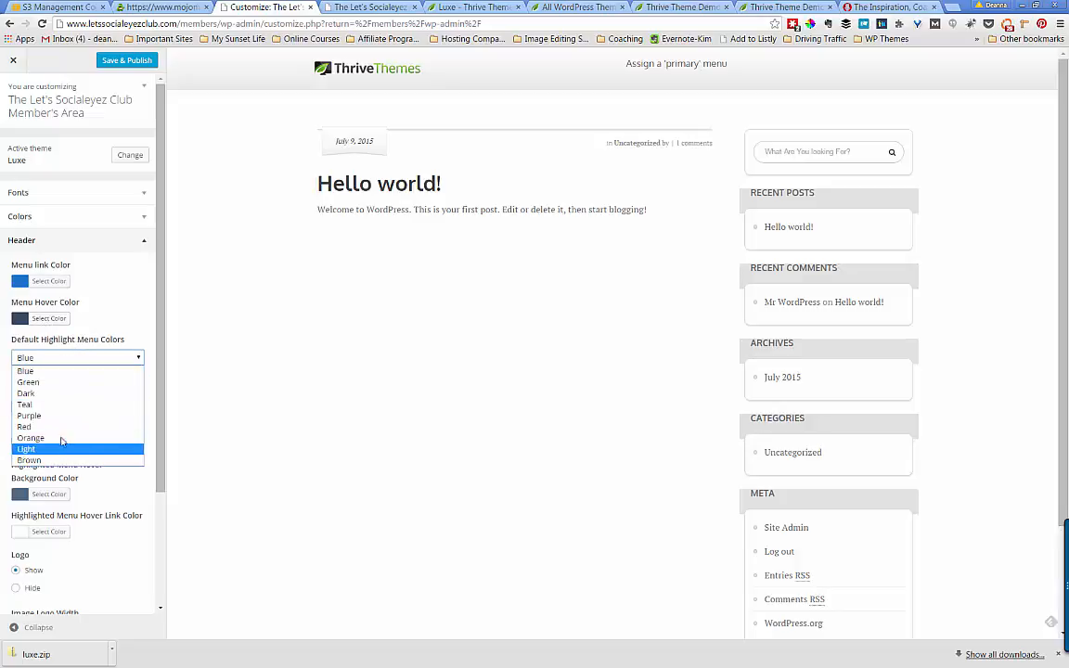
pyautogui.click(56, 371)
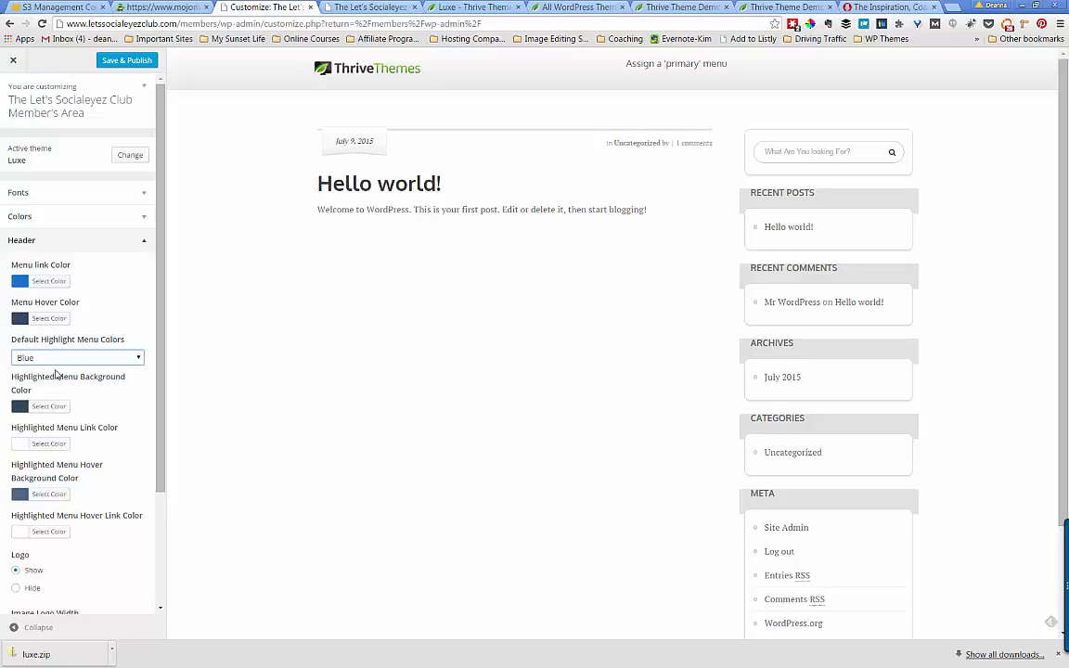
pyautogui.scroll(-3, 56, 373)
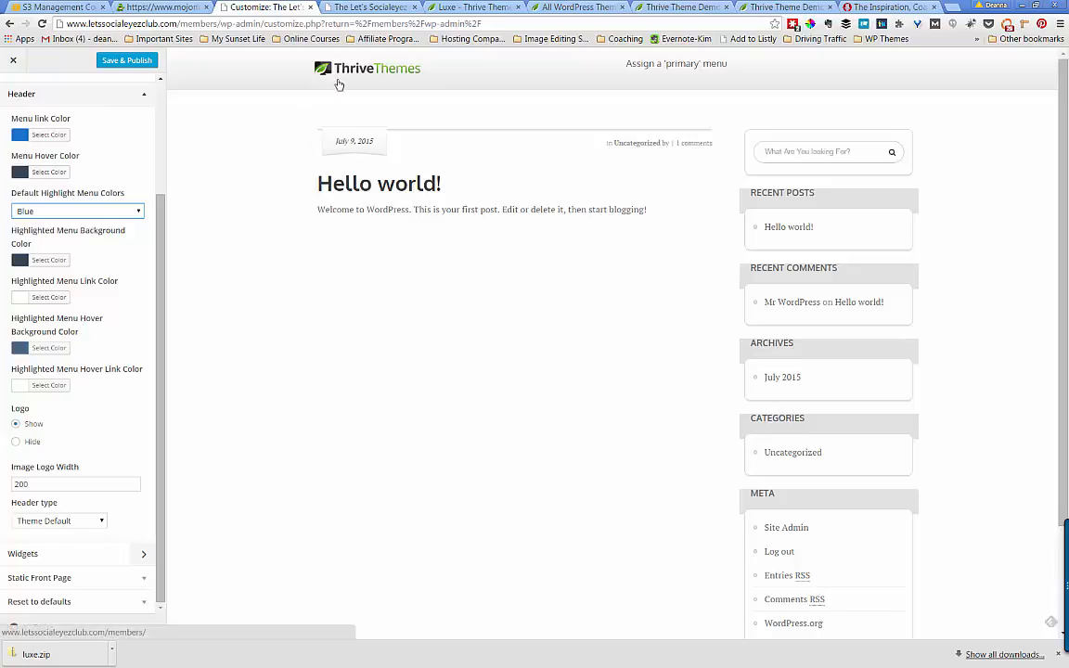
# Step: Try hiding the header logo, set it back to Show, and look through the available header types
pyautogui.click(15, 441)
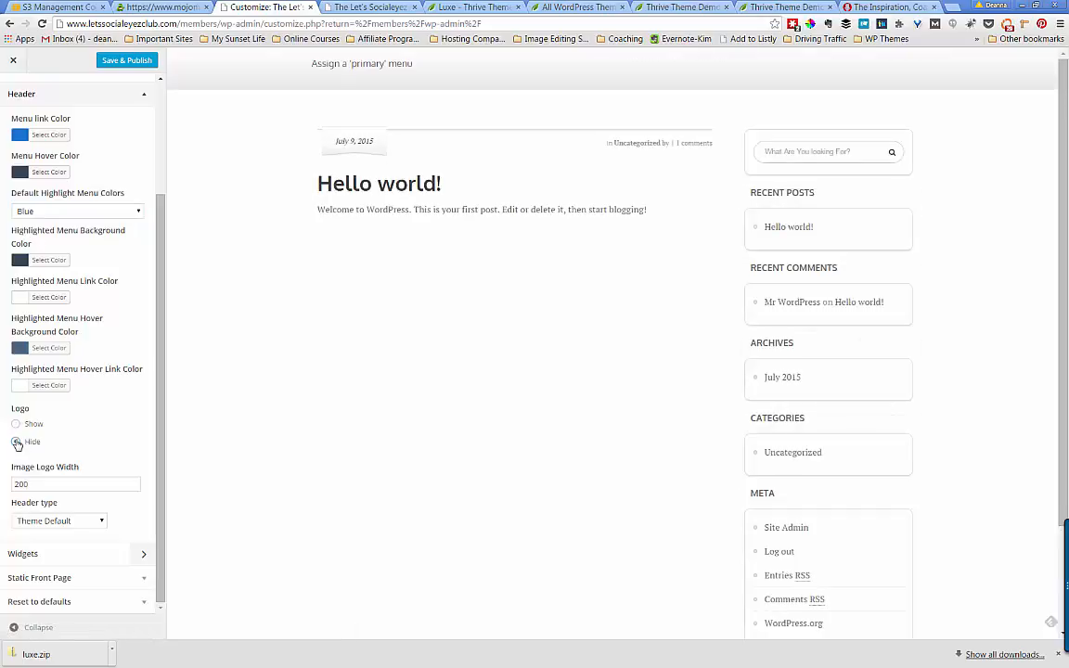
pyautogui.click(15, 424)
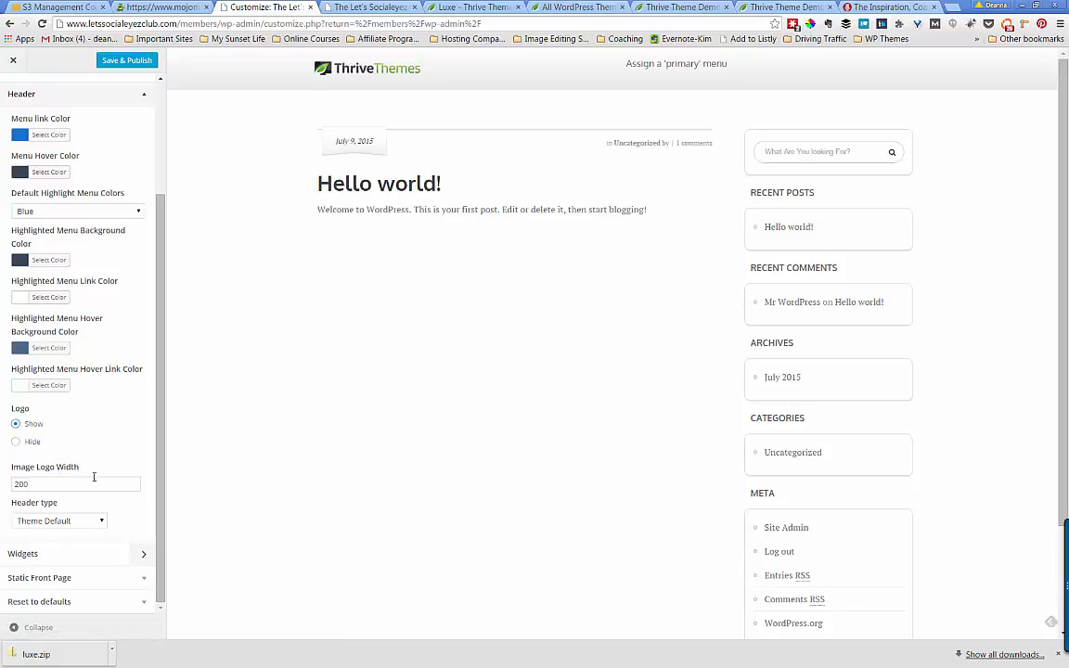
pyautogui.click(88, 523)
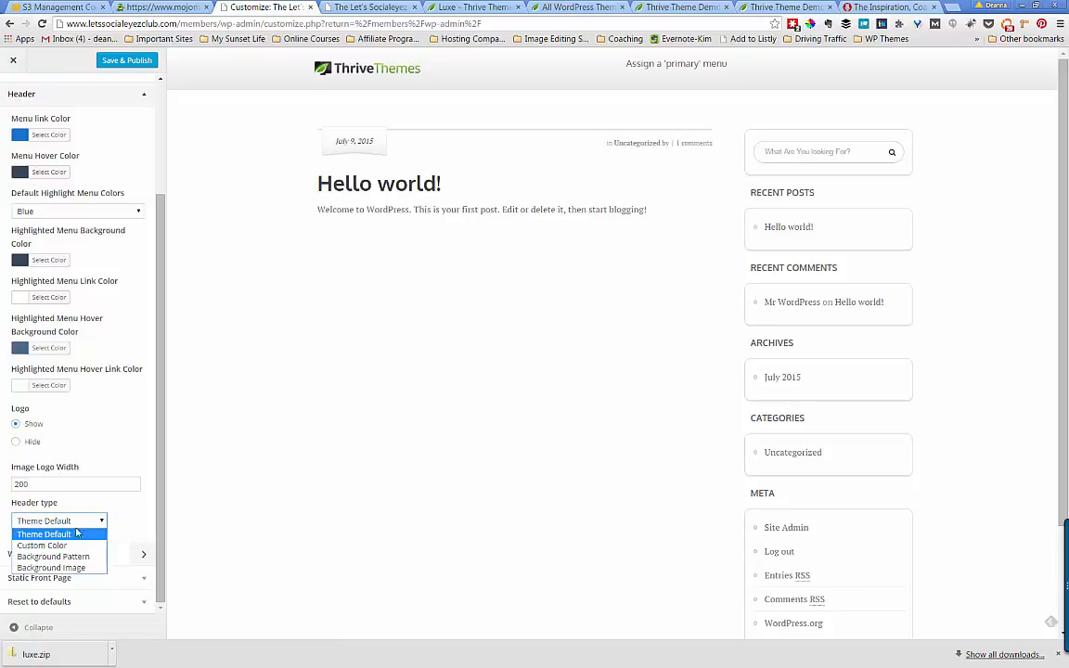
pyautogui.click(89, 501)
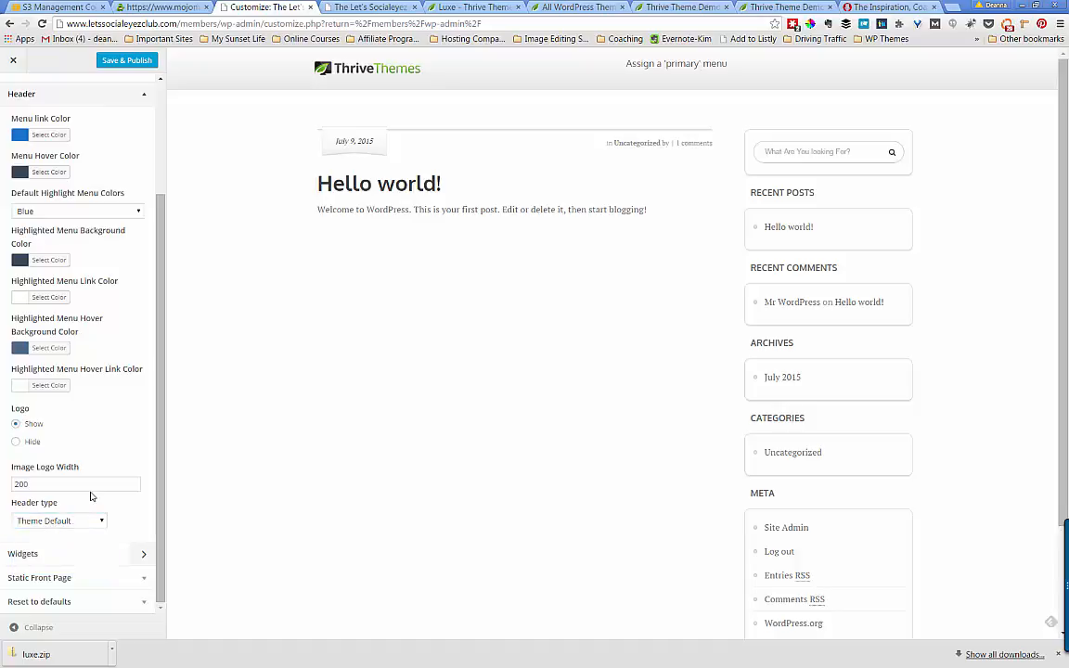
# Step: Move the Search widget to the end of the Main Sidebar and remove the Meta widget from it
pyautogui.click(139, 561)
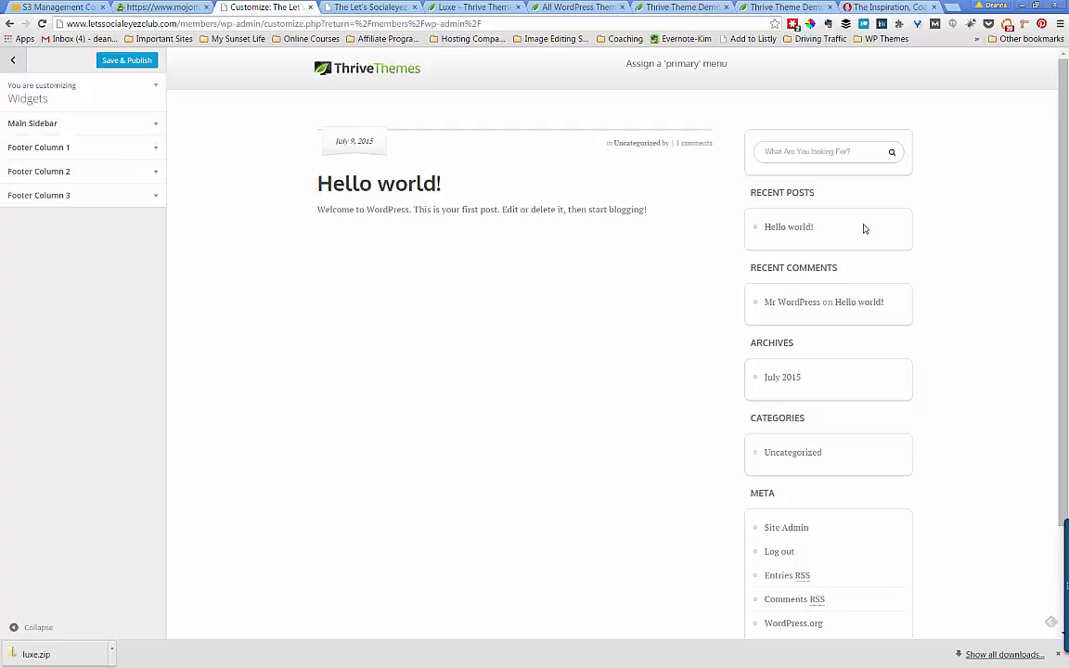
pyautogui.click(141, 114)
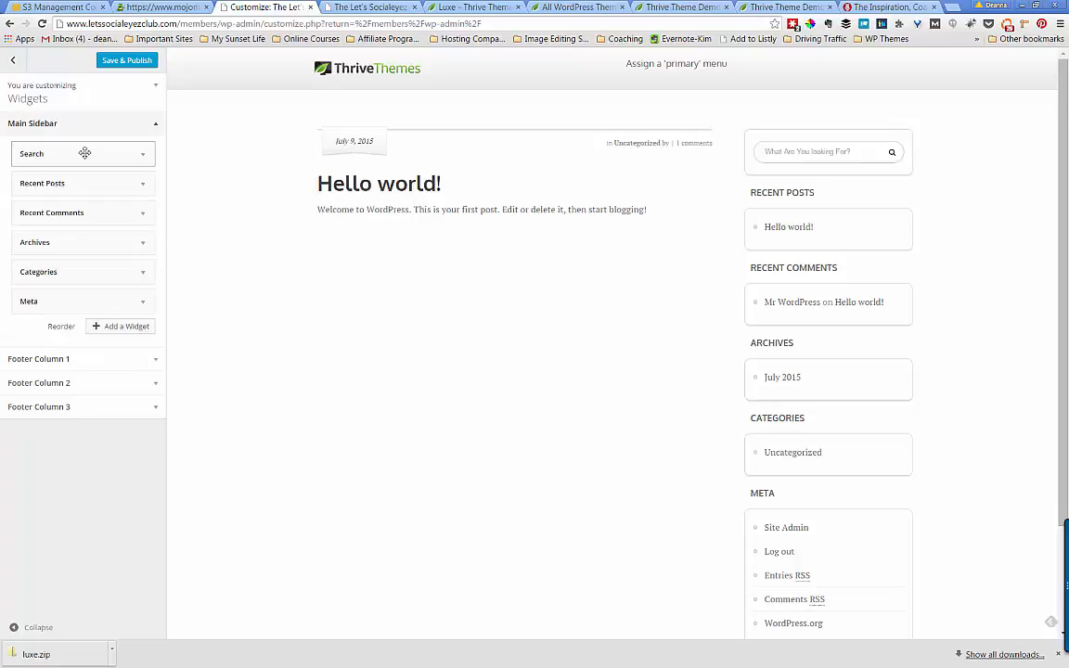
pyautogui.moveTo(85, 152); pyautogui.dragTo(79, 291)
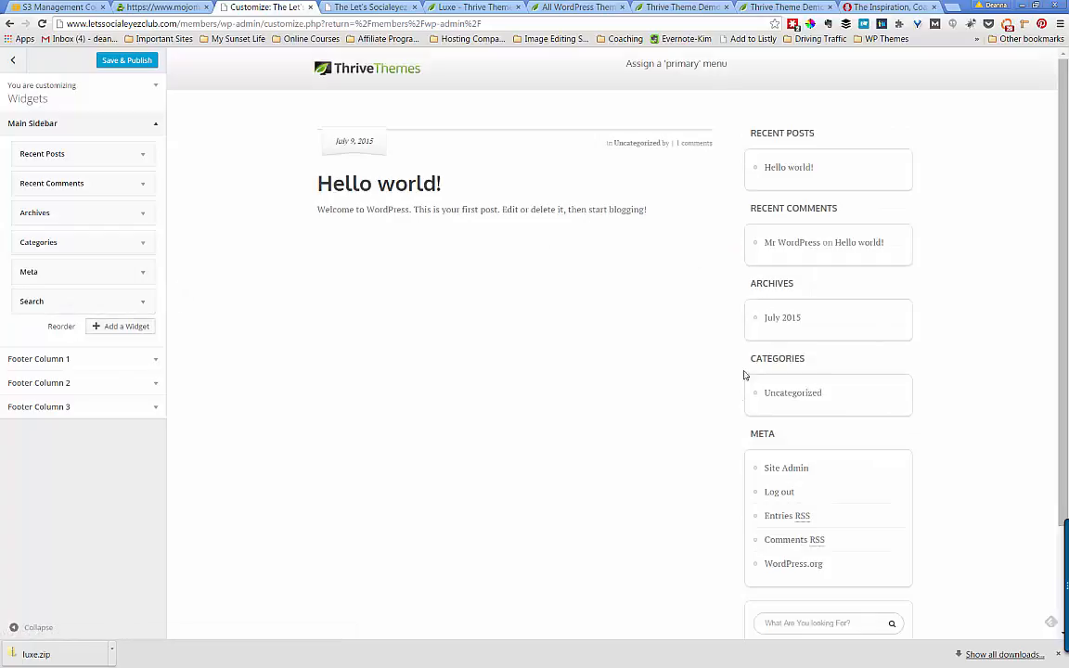
pyautogui.click(145, 275)
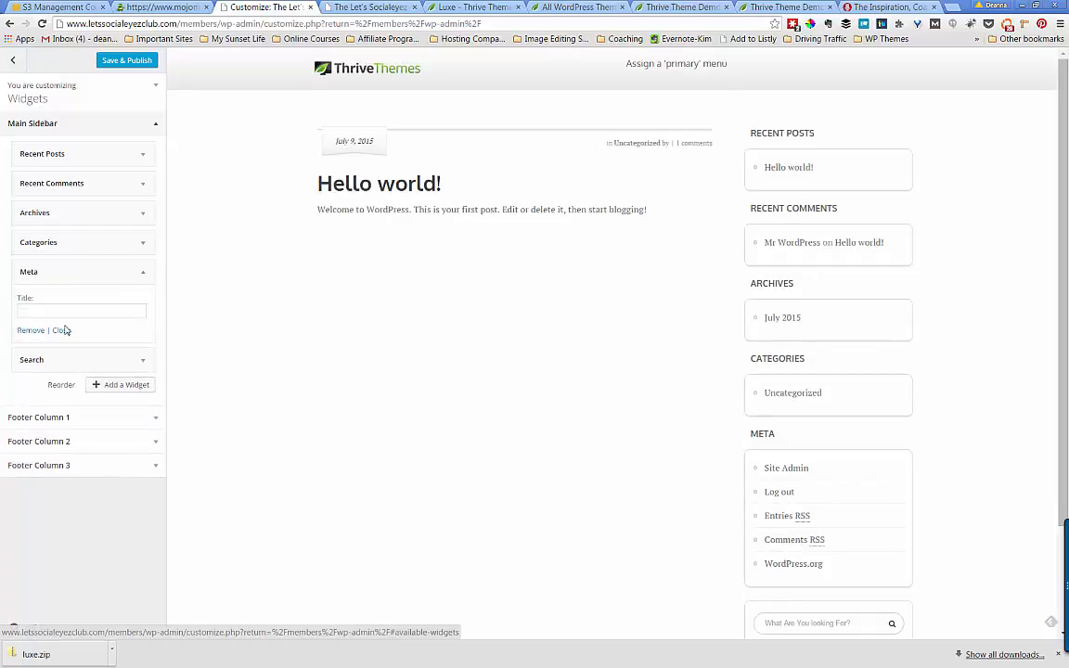
pyautogui.click(30, 334)
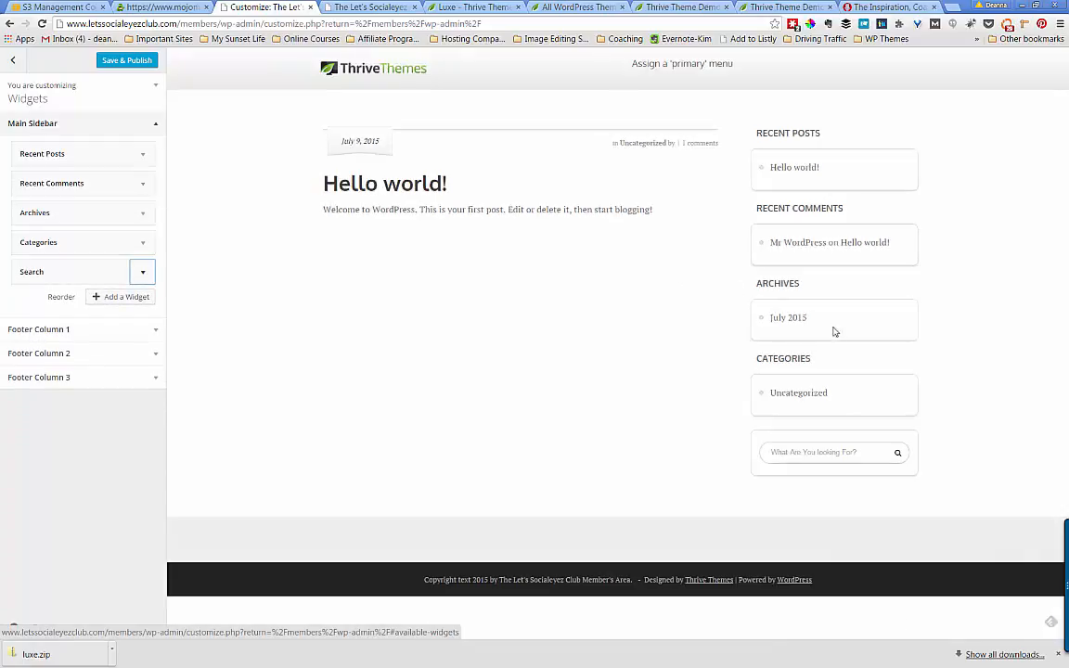
# Step: Leave the widget settings and examine the static front page and reset-to-defaults options
pyautogui.click(13, 61)
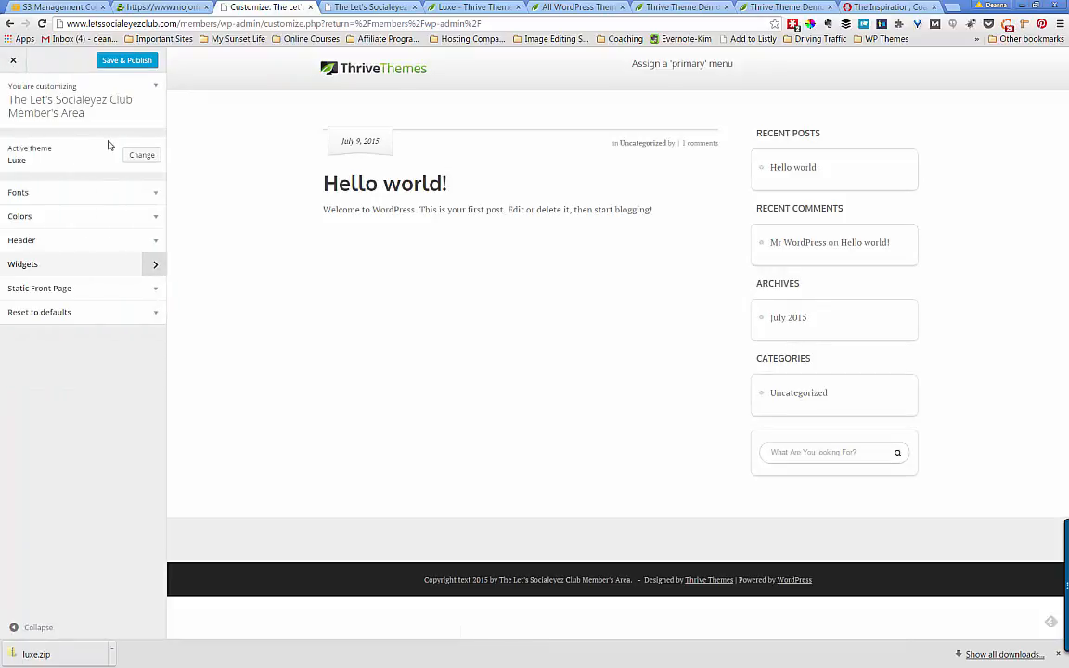
pyautogui.click(156, 289)
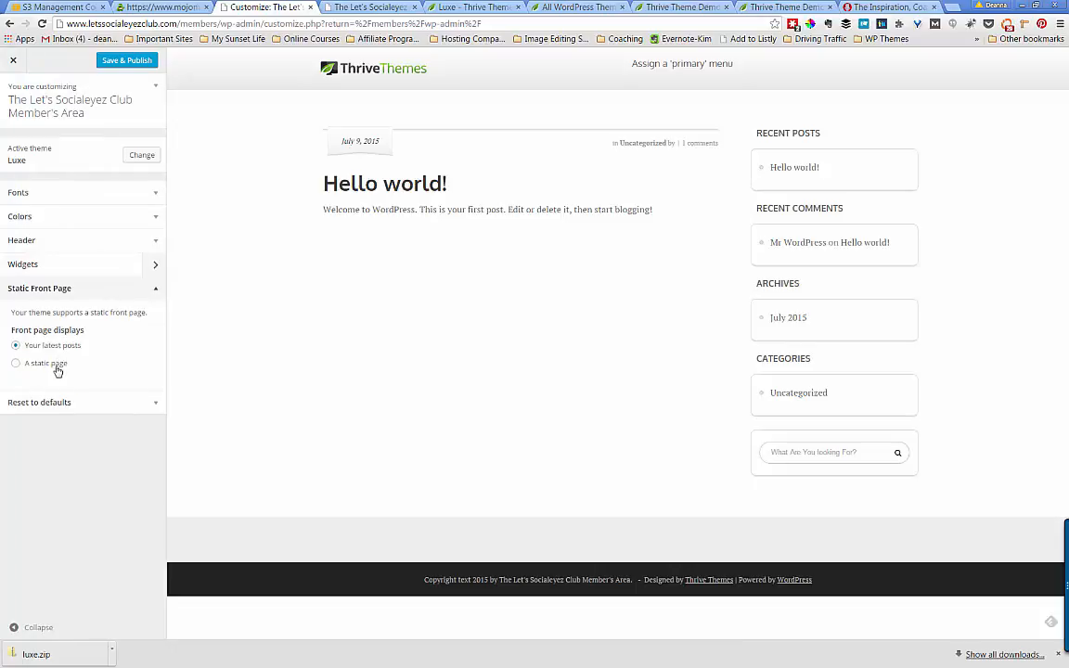
pyautogui.click(154, 409)
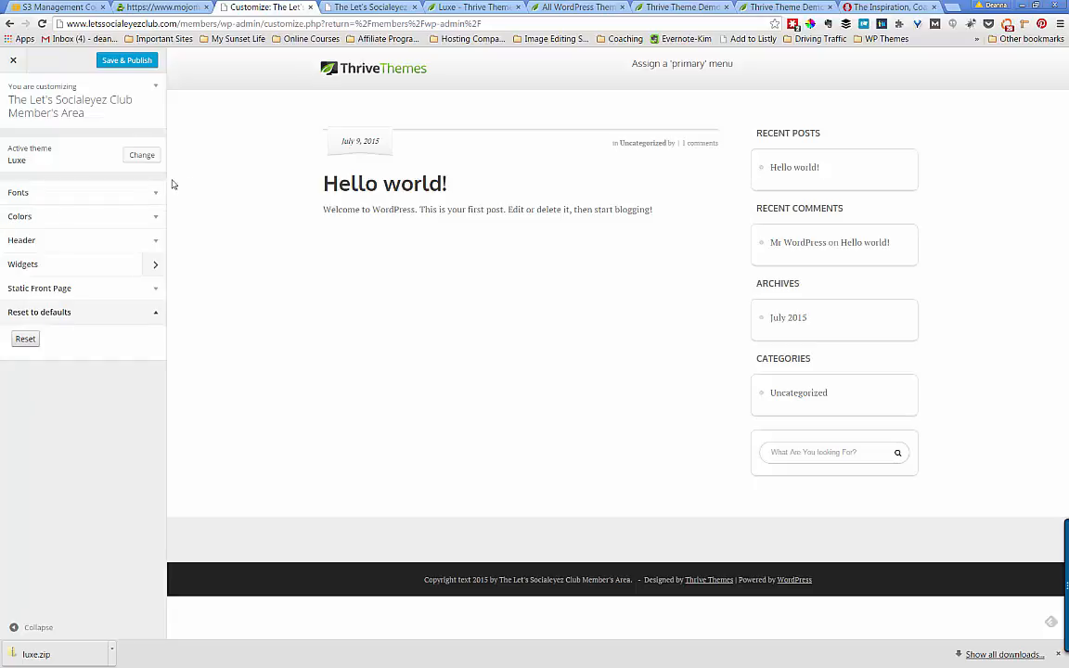
# Step: Save and publish the theme customizations, and reload the live members site to check them
pyautogui.click(142, 62)
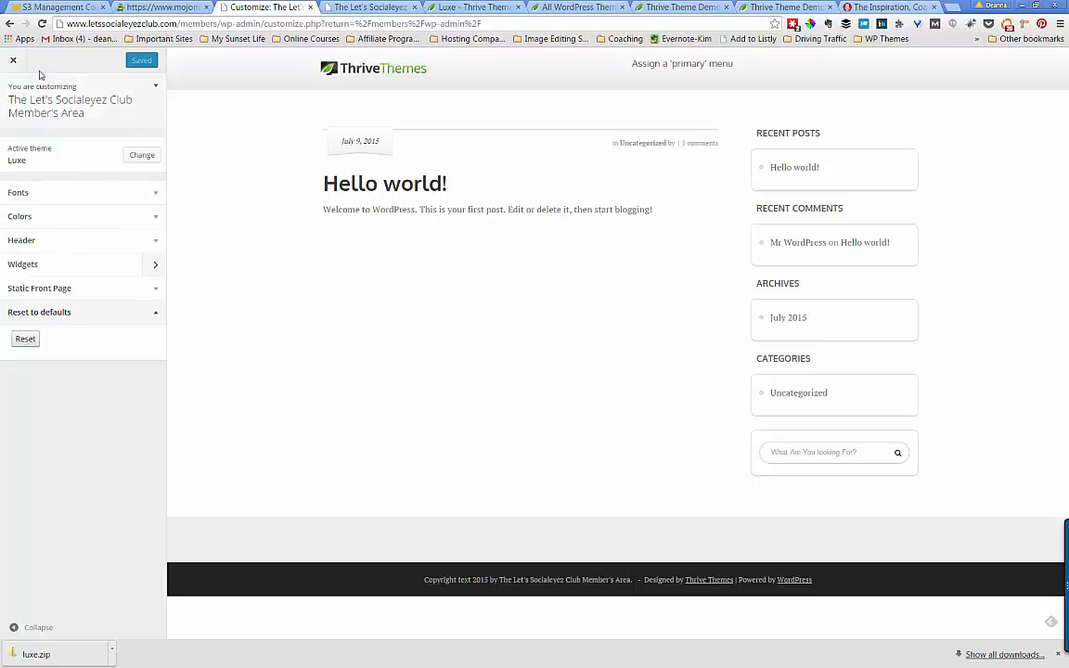
pyautogui.click(362, 8)
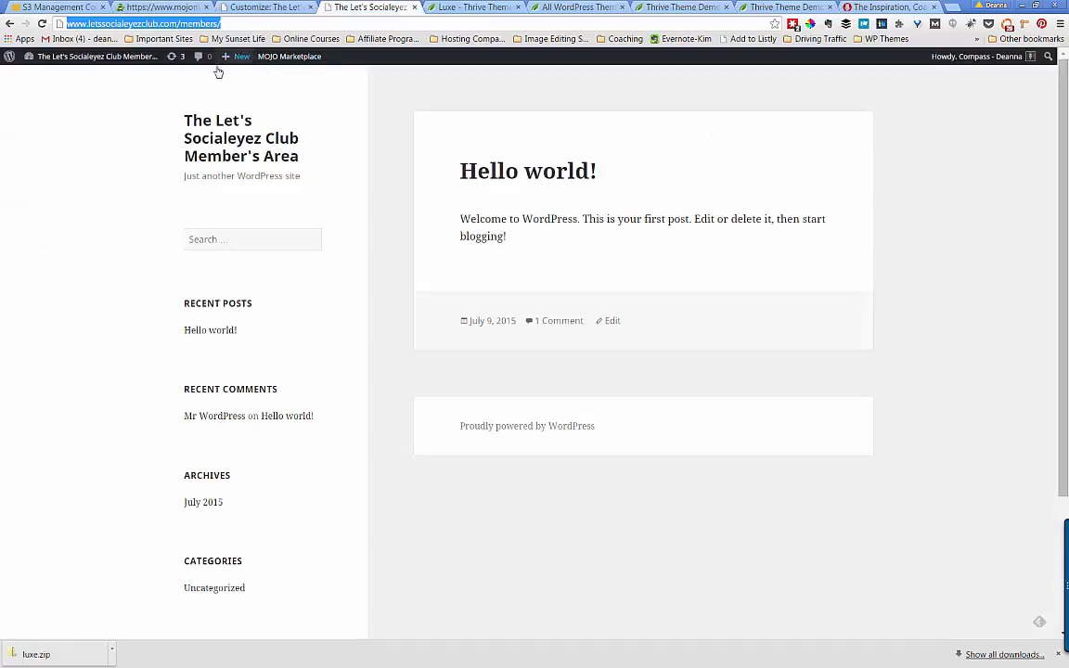
pyautogui.click(41, 24)
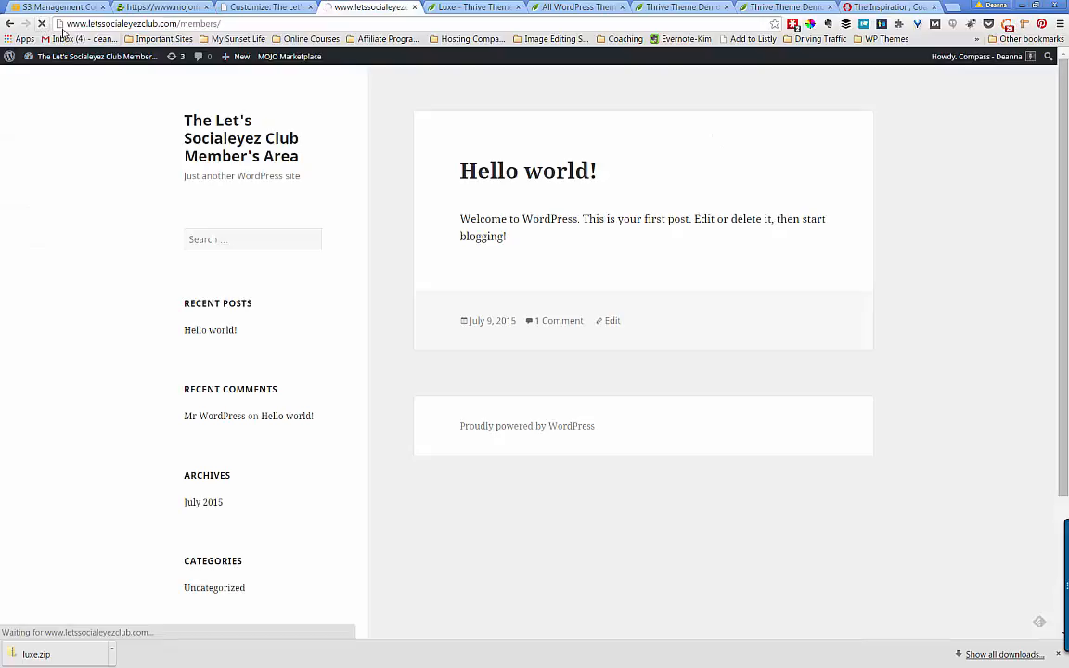